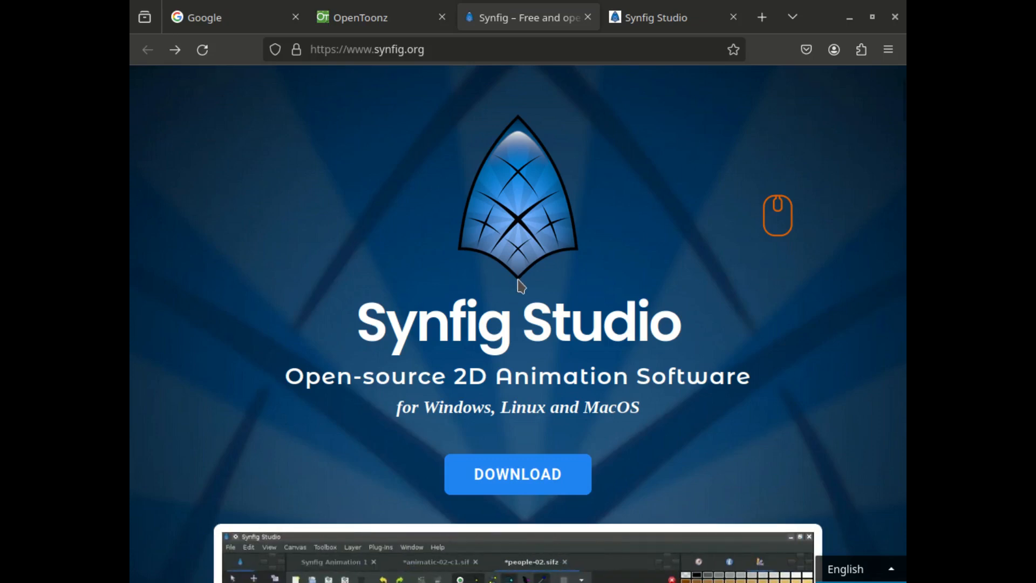
Look over the Synfig home page banner and the introduction on the OpenToonz site.
scroll(486, 289, "down", 2)
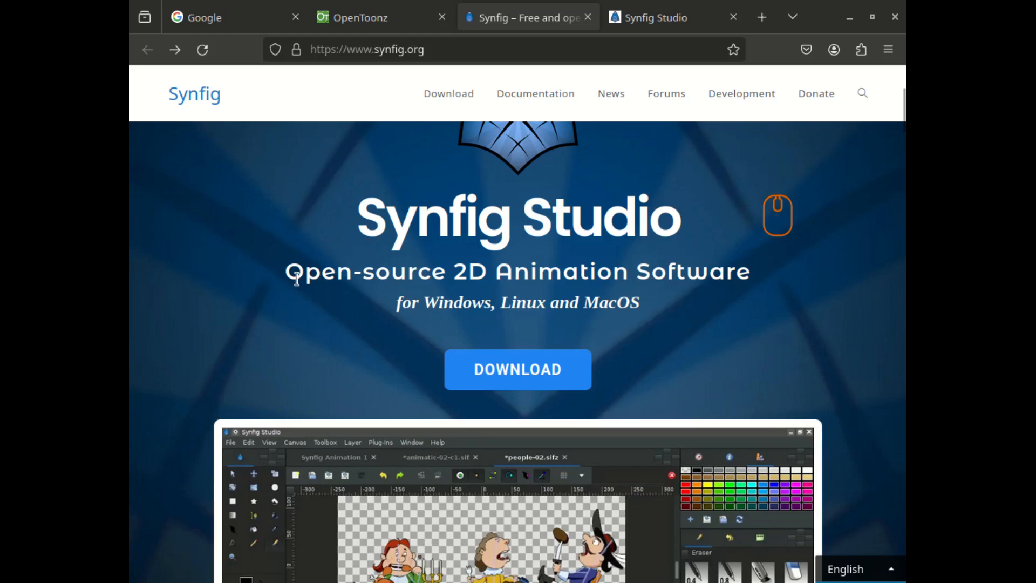
scroll(645, 295, "up", 2)
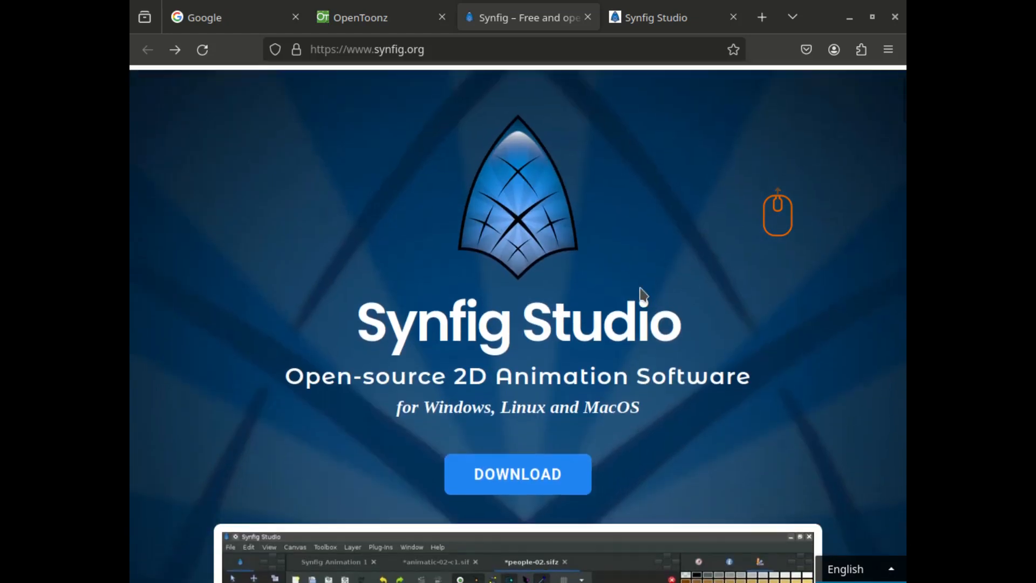
left_click(363, 28)
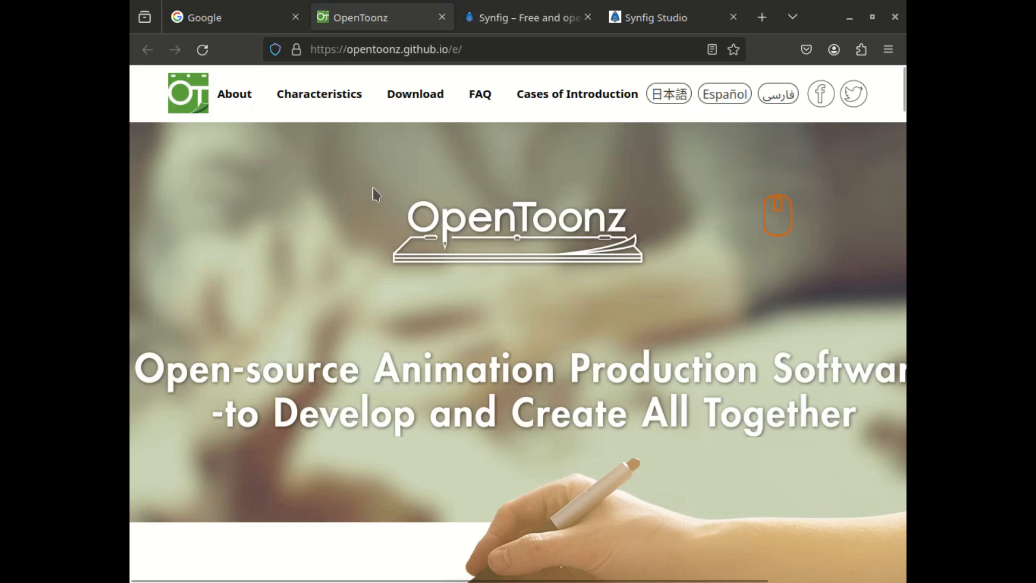
scroll(587, 238, "down", 2)
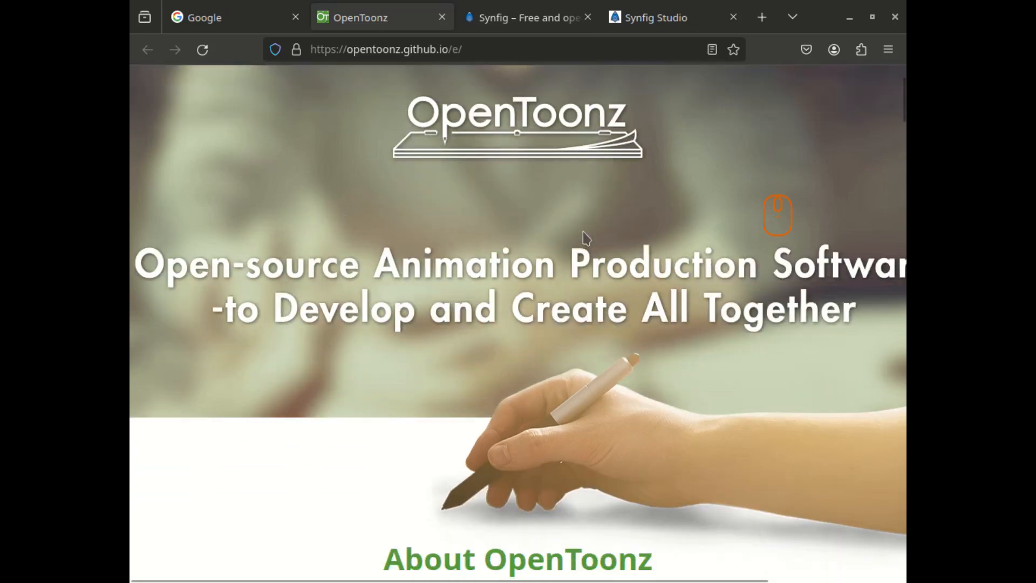
scroll(587, 238, "down", 2)
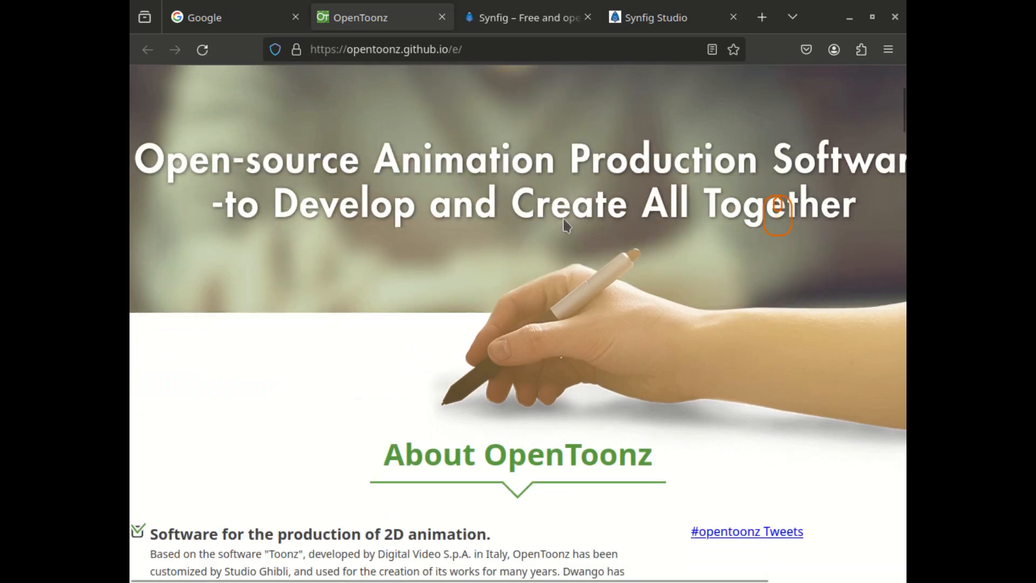
scroll(567, 226, "up", 2)
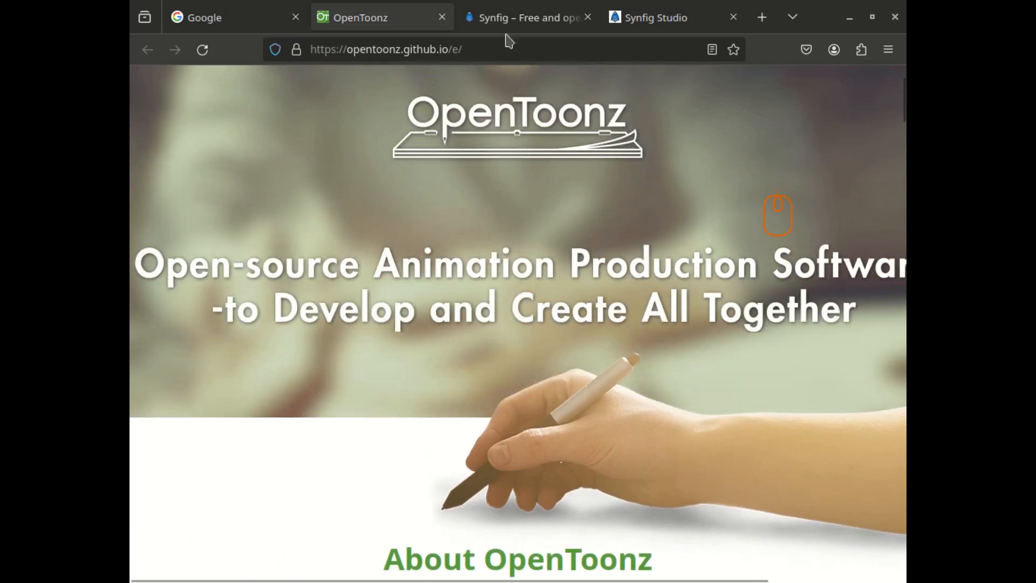
Return to the Synfig home page and read through its screenshots, software description and download section.
left_click(507, 18)
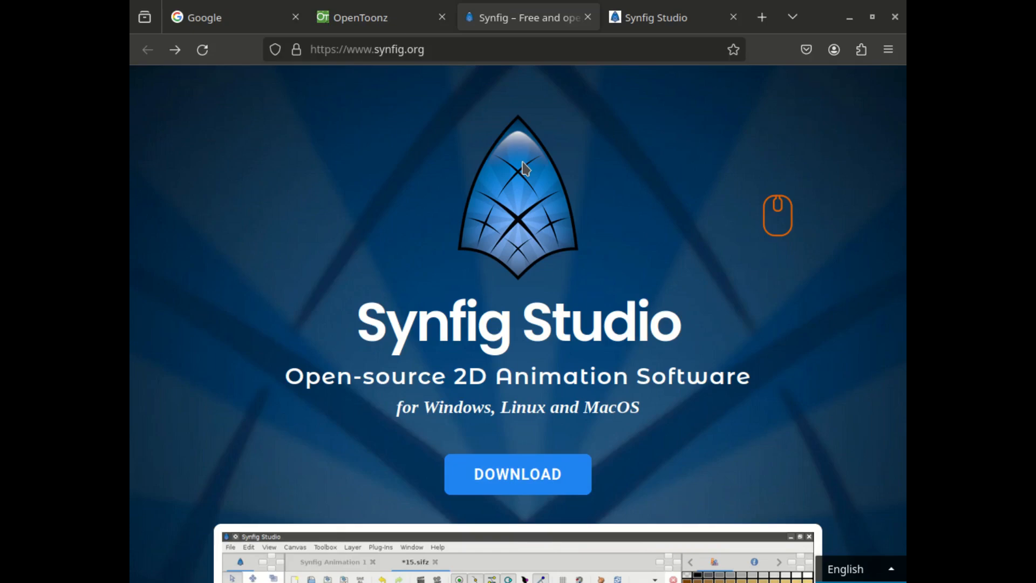
scroll(525, 169, "down", 4)
scroll(532, 259, "down", 2)
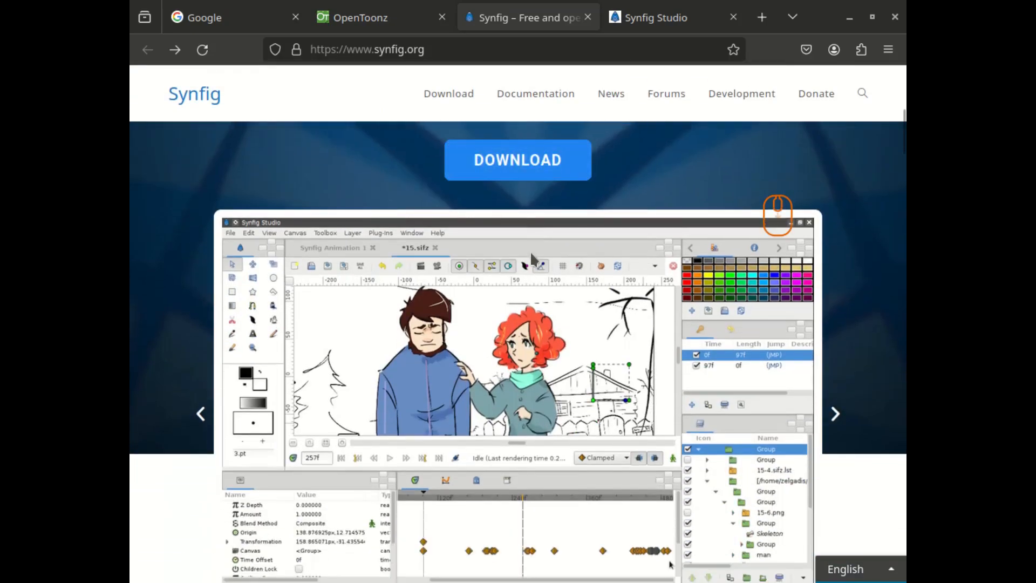
scroll(531, 256, "down", 4)
scroll(555, 261, "up", 4)
scroll(556, 255, "down", 10)
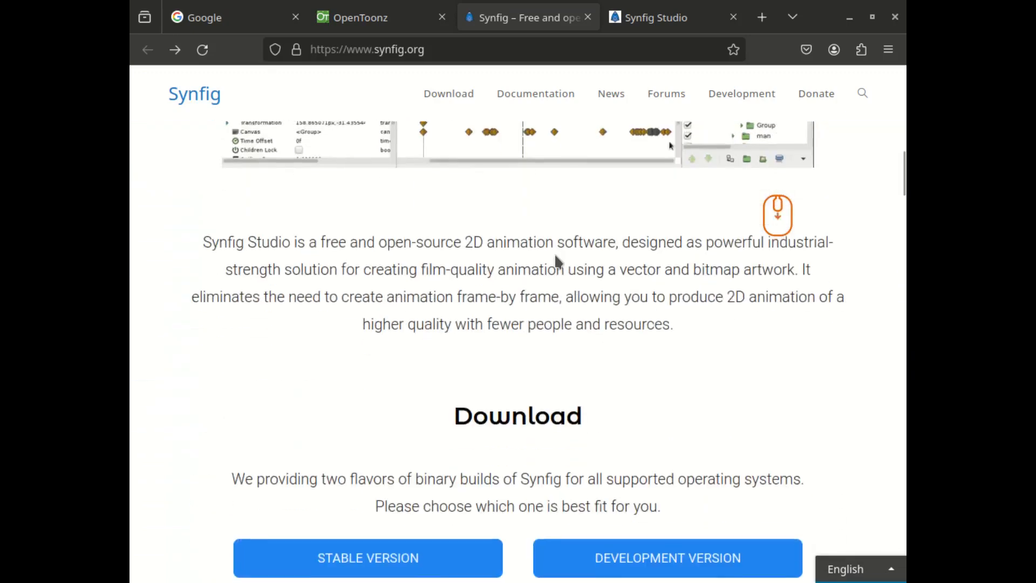
scroll(557, 262, "up", 1)
scroll(558, 262, "up", 10)
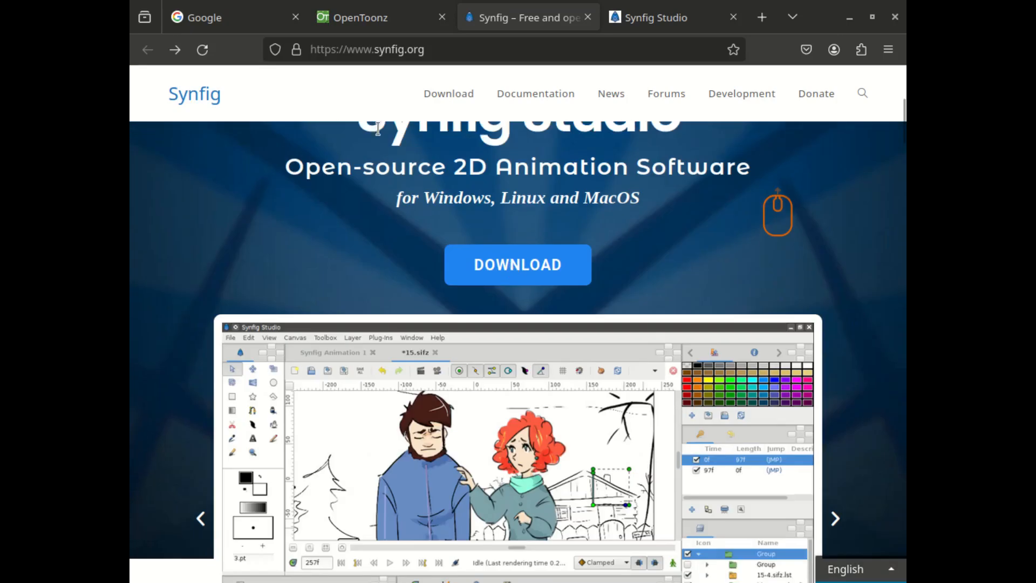
Return to the OpenToonz site and read its About and Characteristics sections.
left_click(347, 19)
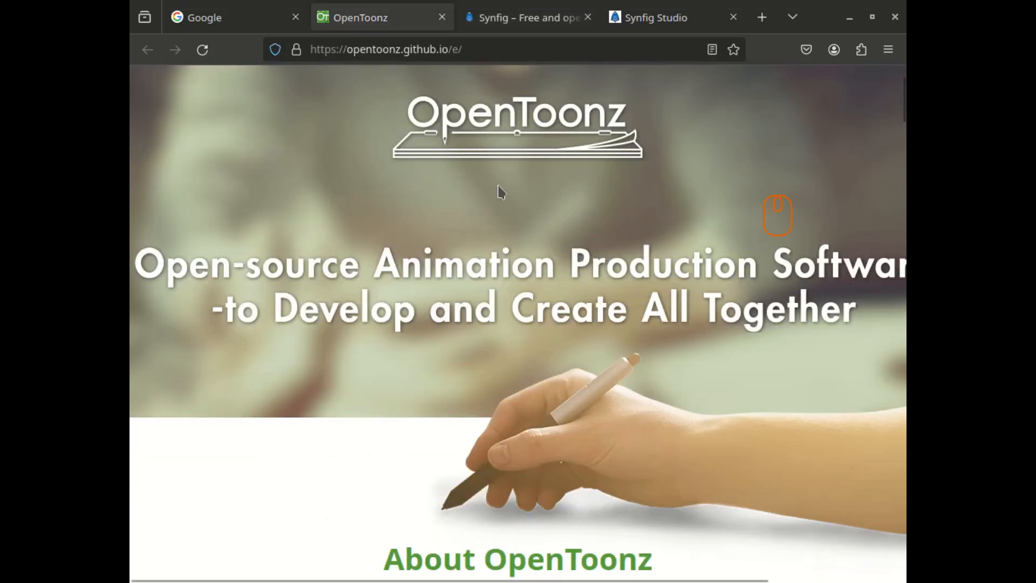
scroll(475, 182, "down", 2)
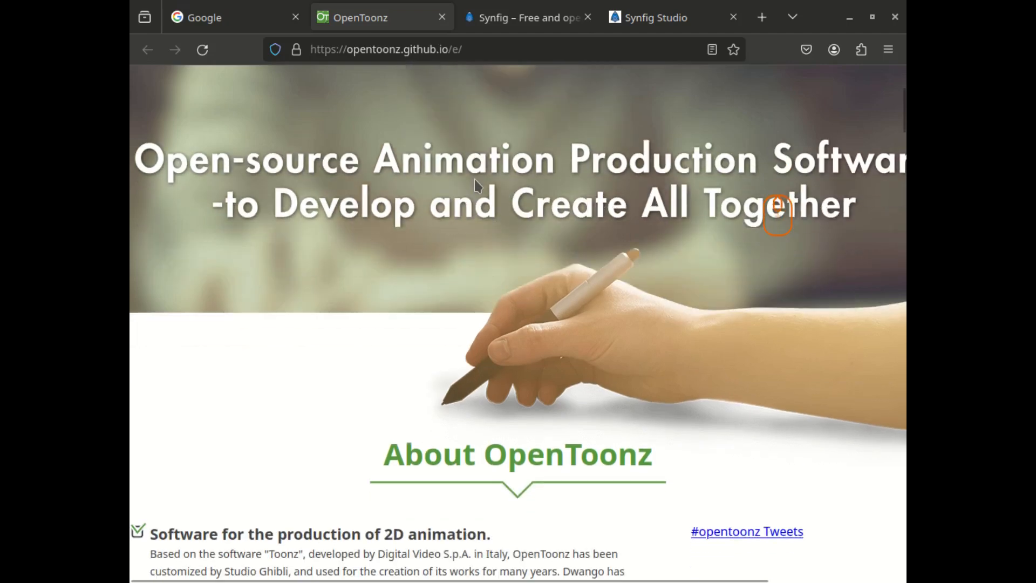
scroll(475, 182, "down", 4)
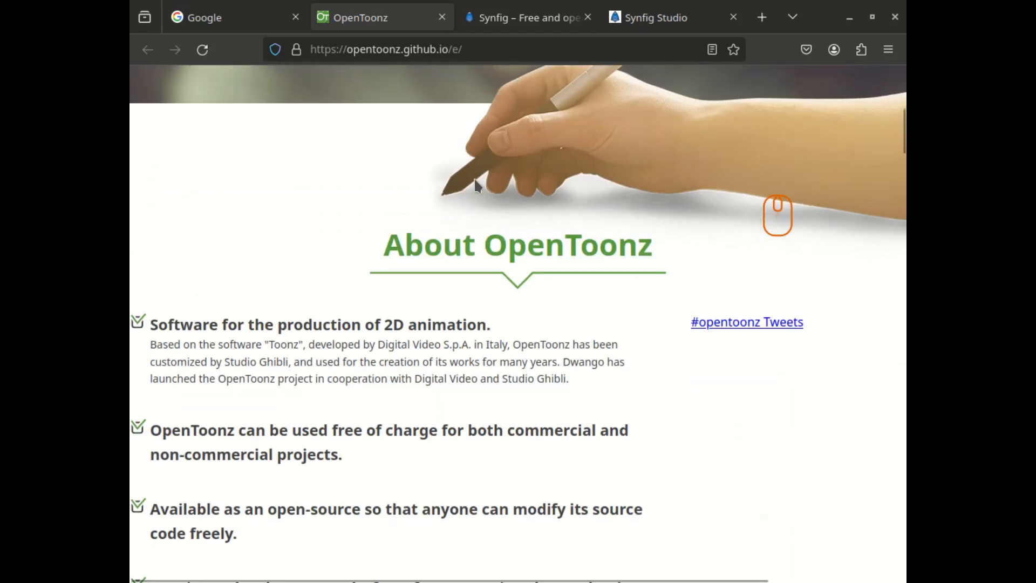
scroll(475, 182, "up", 2)
scroll(475, 182, "up", 4)
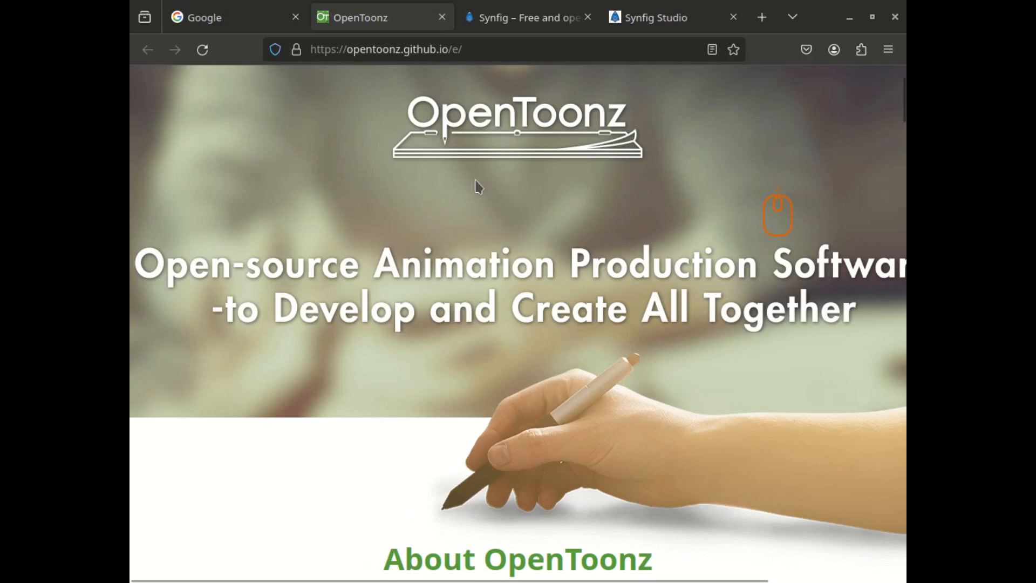
scroll(479, 186, "down", 15)
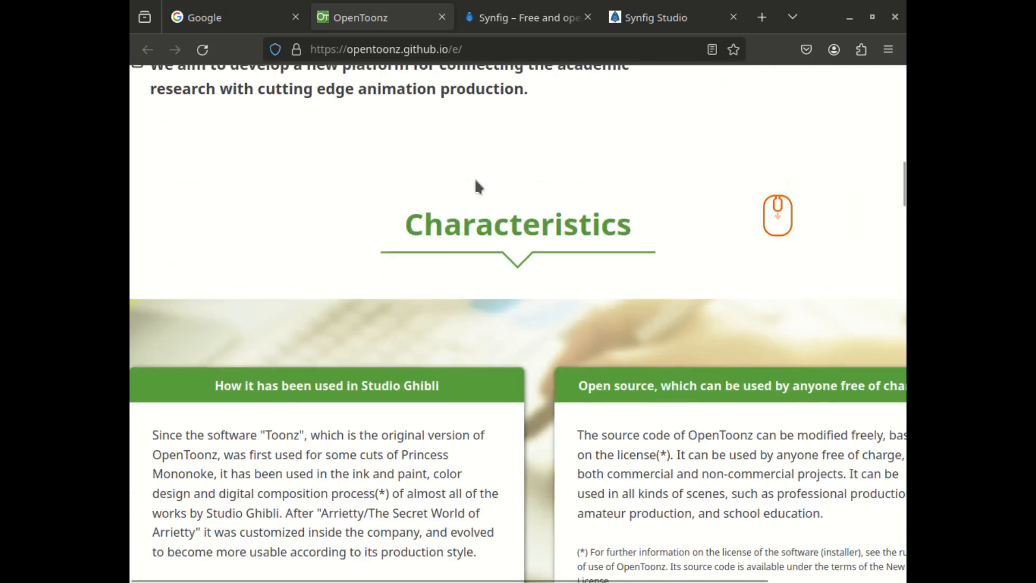
scroll(478, 187, "up", 6)
scroll(478, 186, "up", 4)
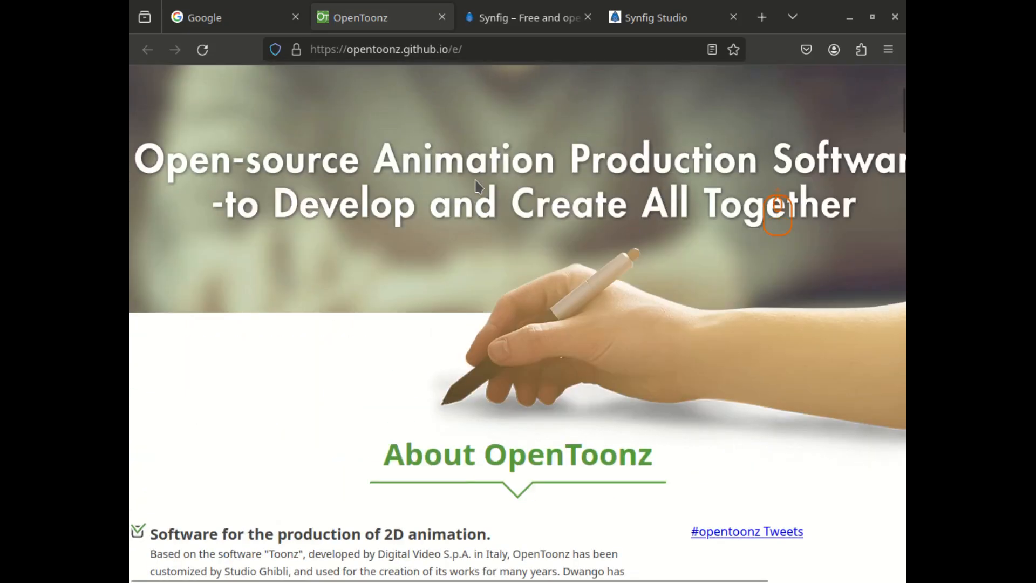
Open the Synfig Studio Gumroad page and review the download options, pricing field and product description.
left_click(642, 19)
scroll(613, 139, "up", 5)
scroll(597, 245, "down", 6)
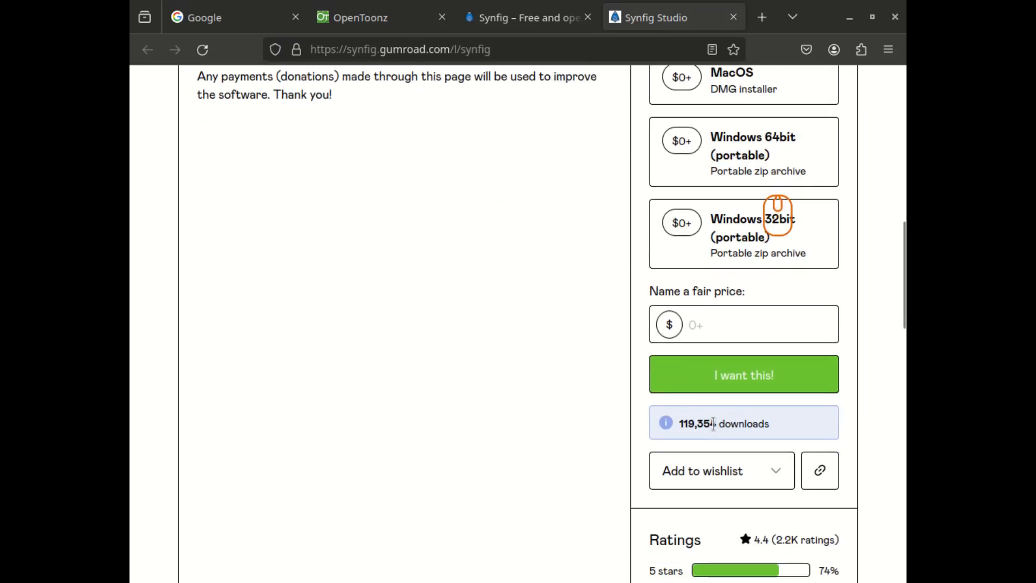
scroll(538, 346, "up", 5)
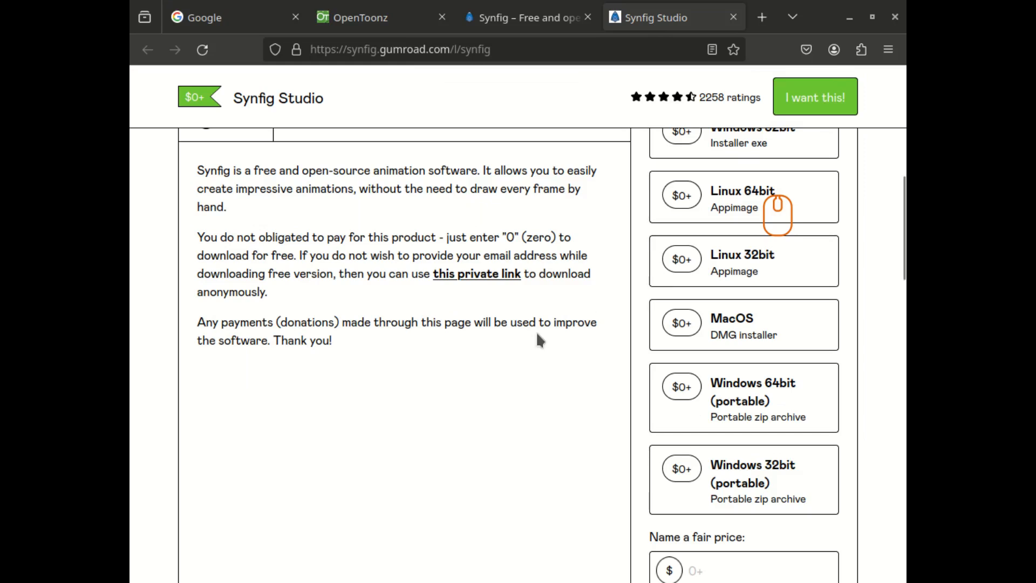
Revisit the Synfig home page's banner and download area, and bring the OpenToonz page back up.
left_click(506, 21)
scroll(509, 261, "up", 3)
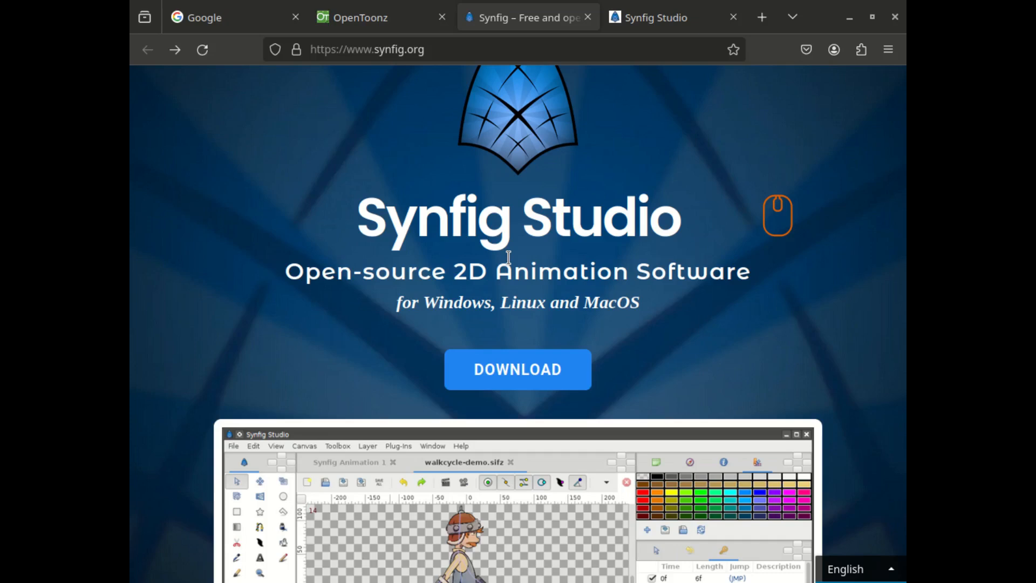
scroll(509, 258, "down", 6)
scroll(509, 258, "up", 6)
scroll(509, 258, "down", 2)
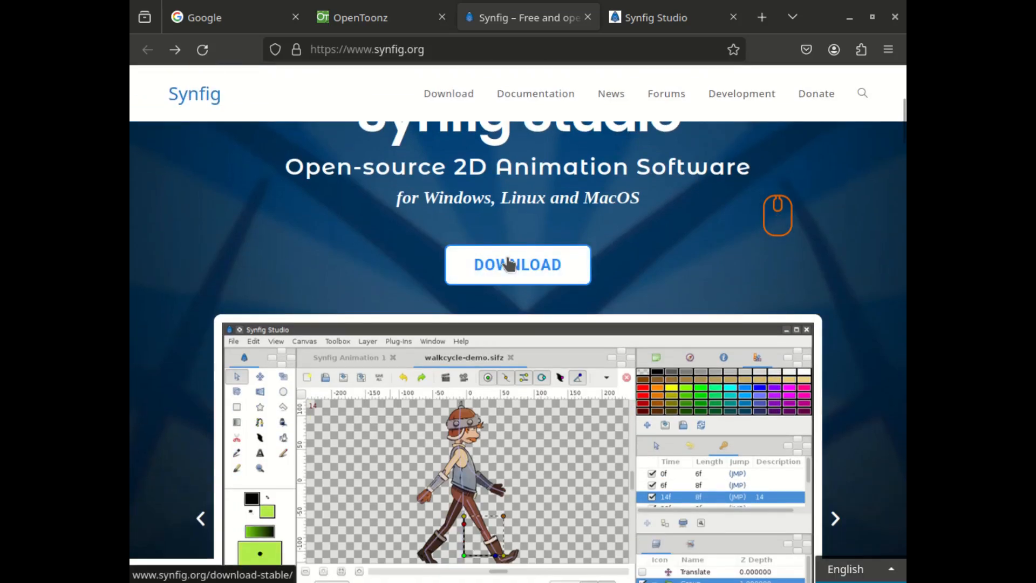
scroll(509, 263, "up", 2)
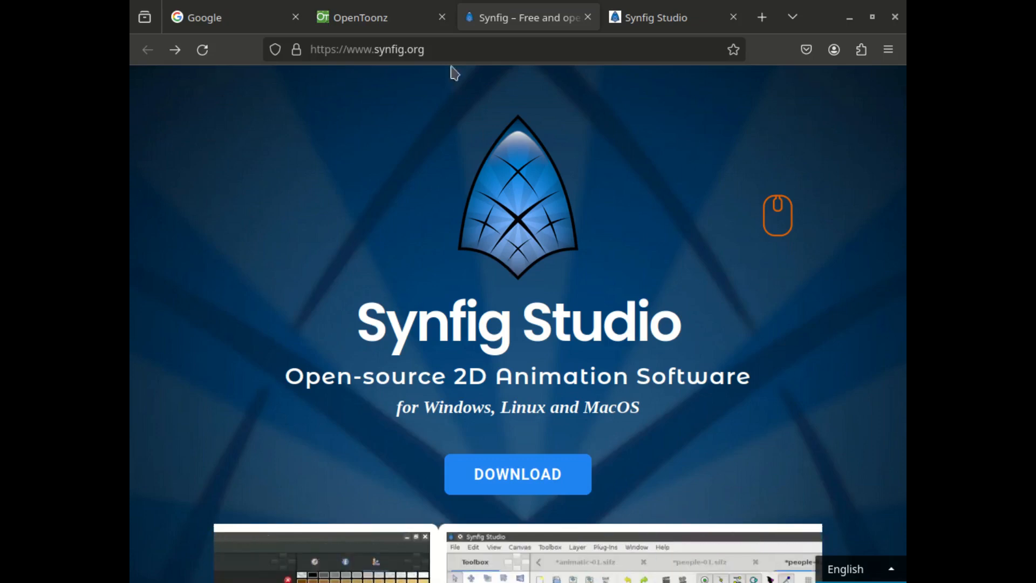
left_click(360, 21)
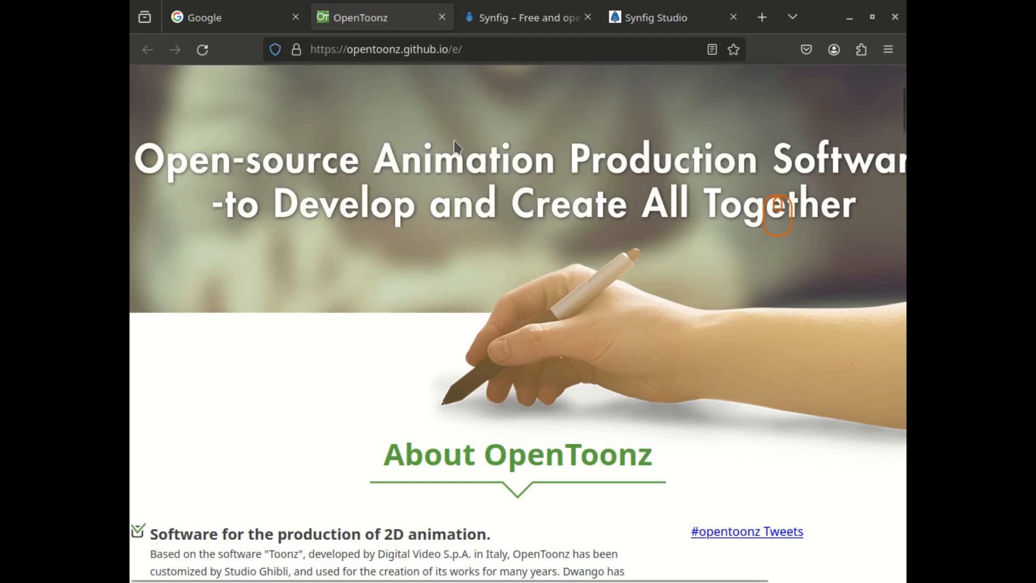
Switch to Synfig Studio and play Synfig Animation 1.sifz from its first frame with the whole canvas in view.
mouse_move(448, 7)
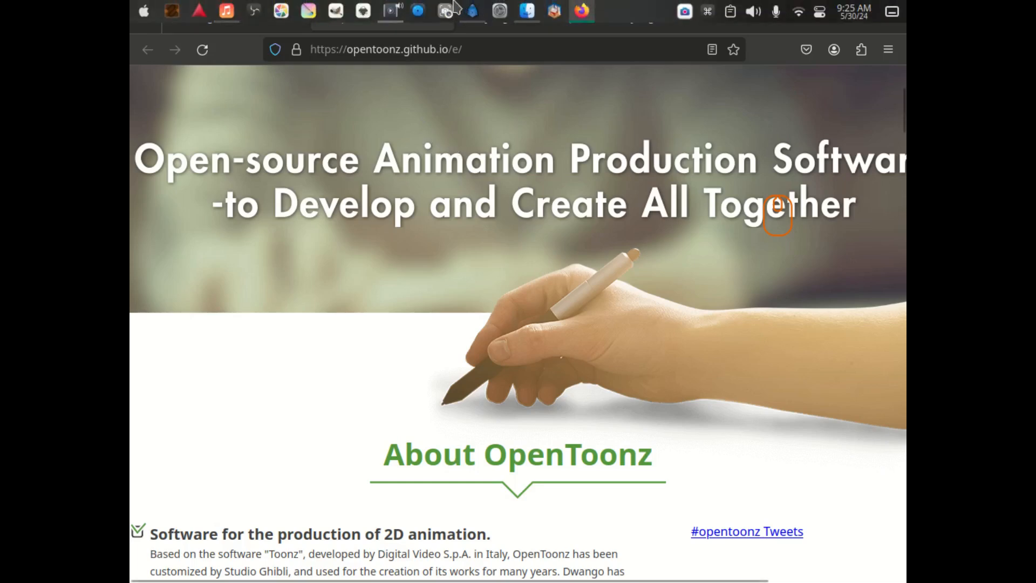
left_click(475, 18)
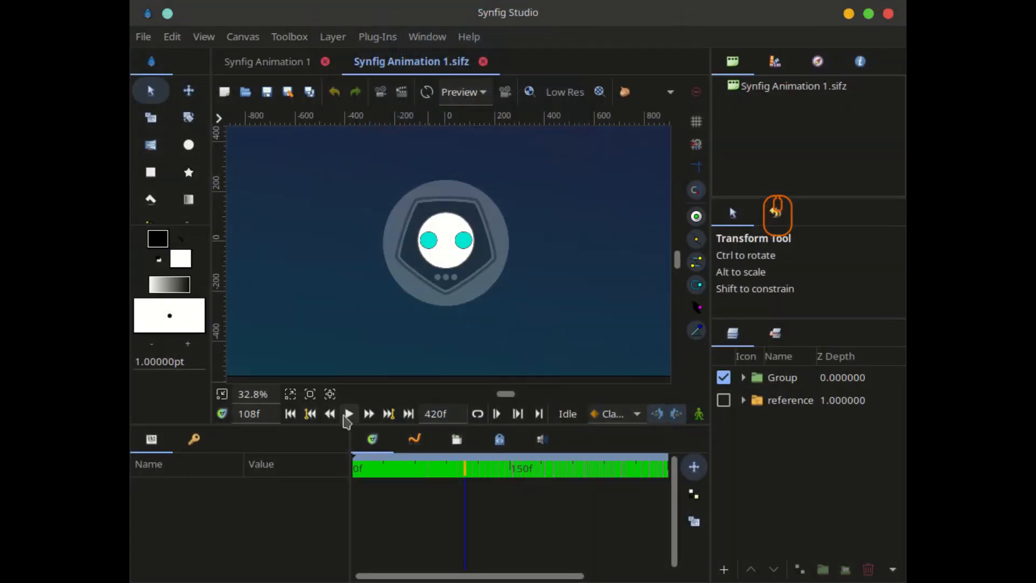
left_click(291, 417)
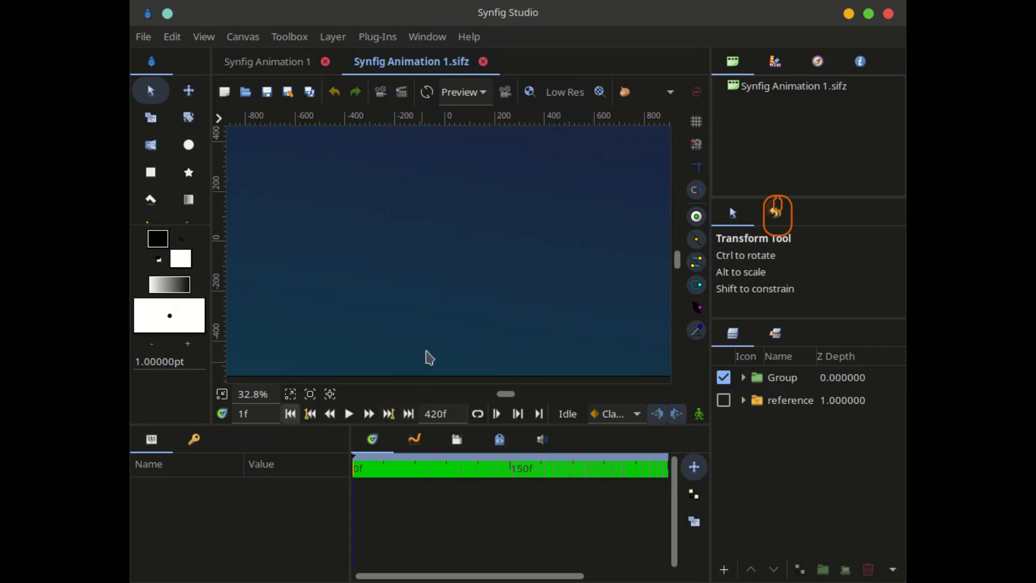
scroll(444, 270, "down", 2)
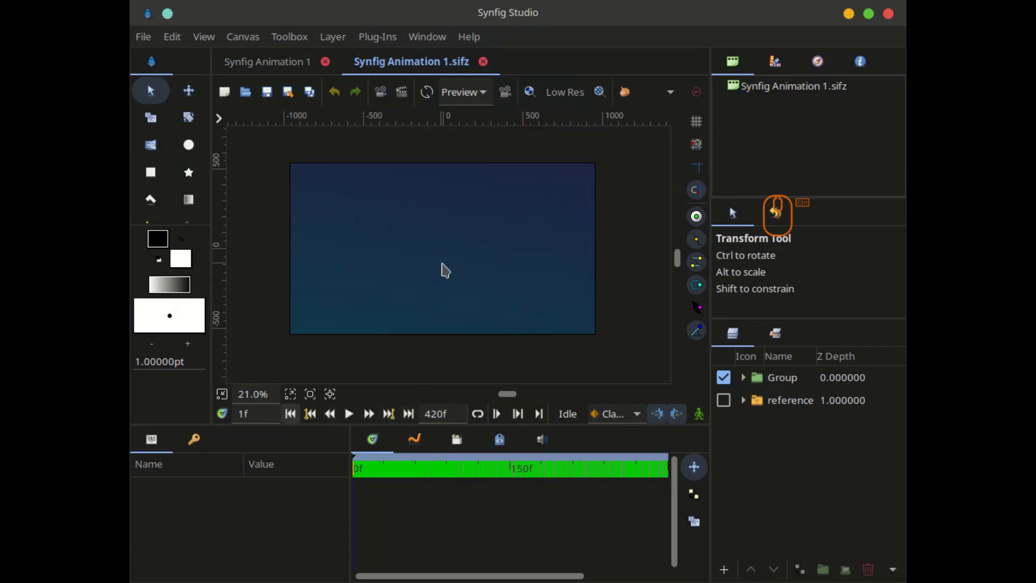
scroll(445, 269, "up", 1)
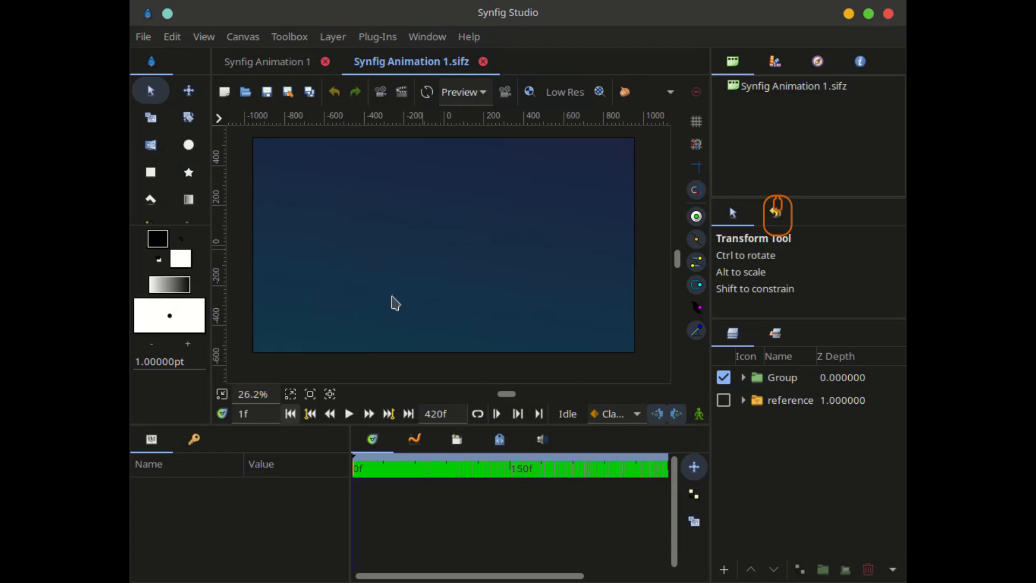
left_click(291, 418)
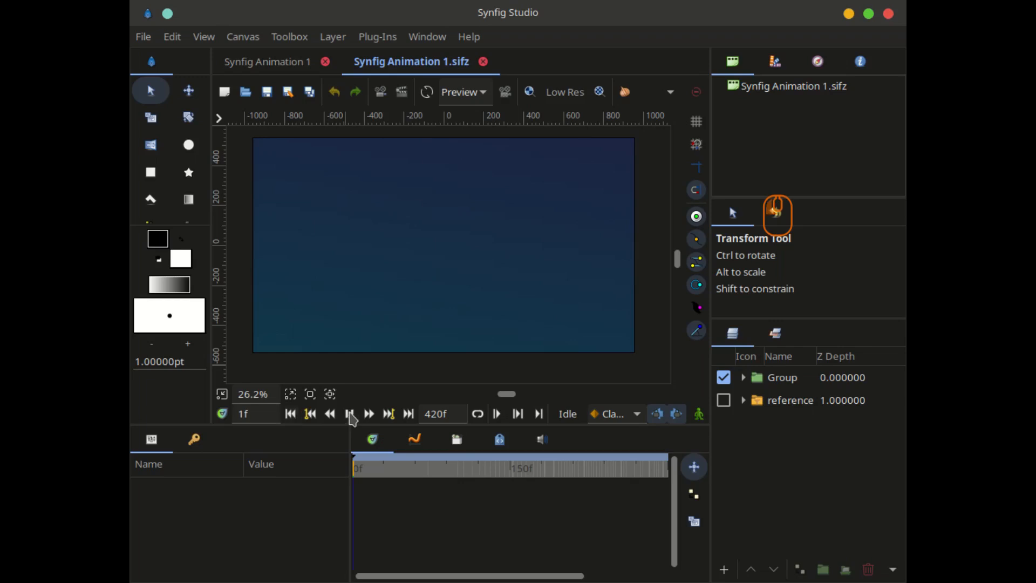
left_click(348, 414)
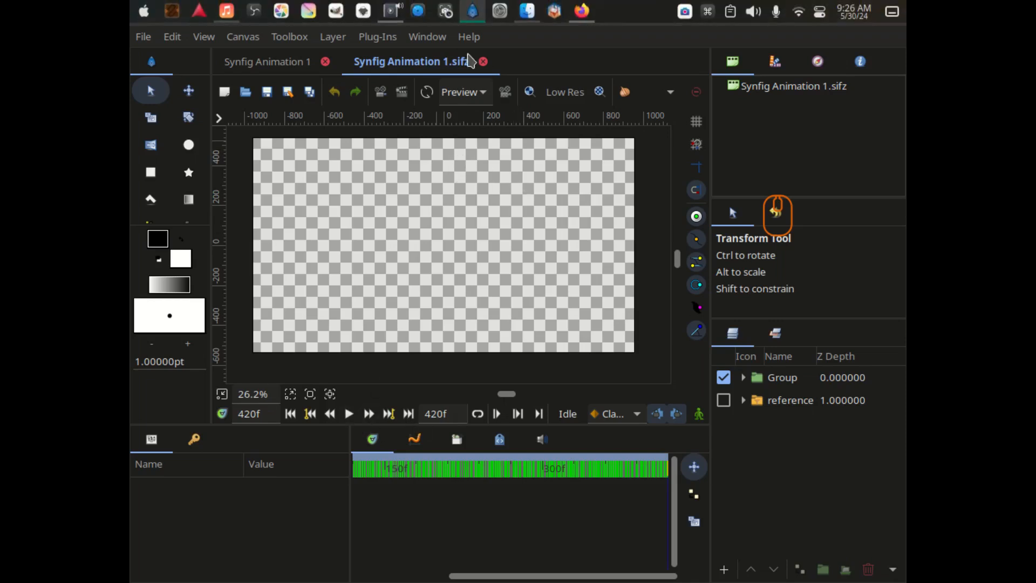
Switch to Kdenlive, play the animation project from the start in full screen, and leave full screen.
mouse_move(522, 2)
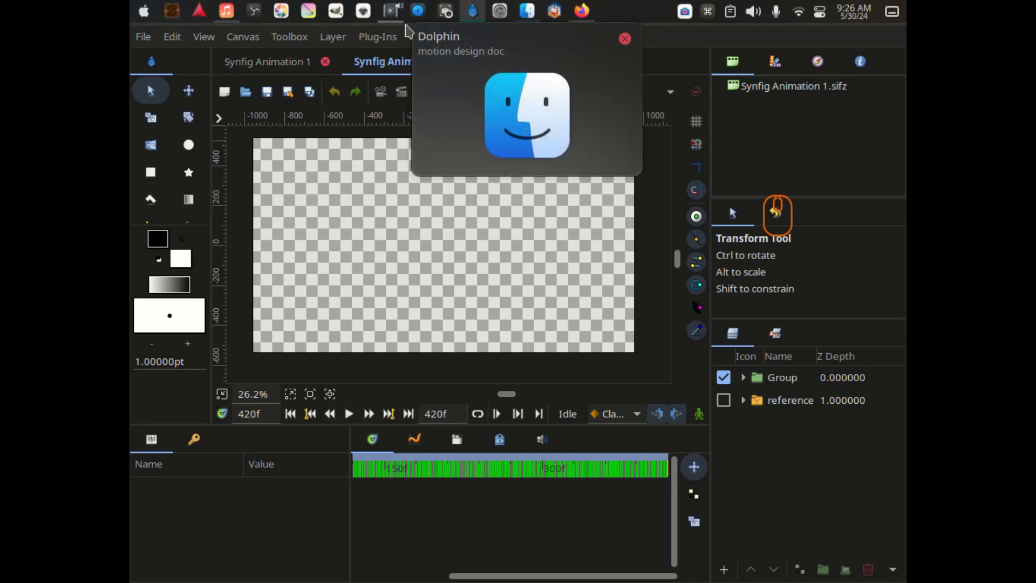
left_click(394, 16)
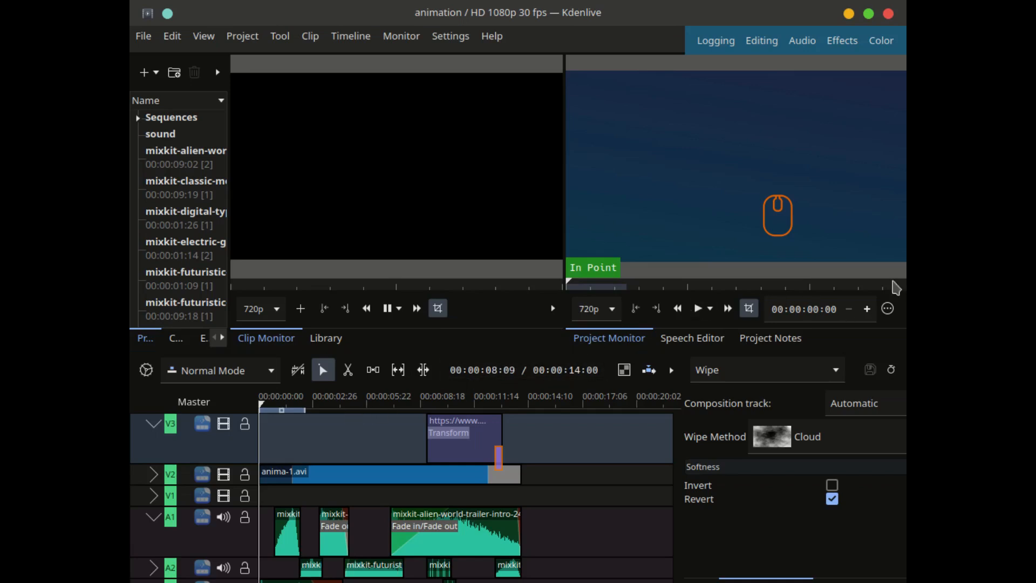
left_click(891, 80)
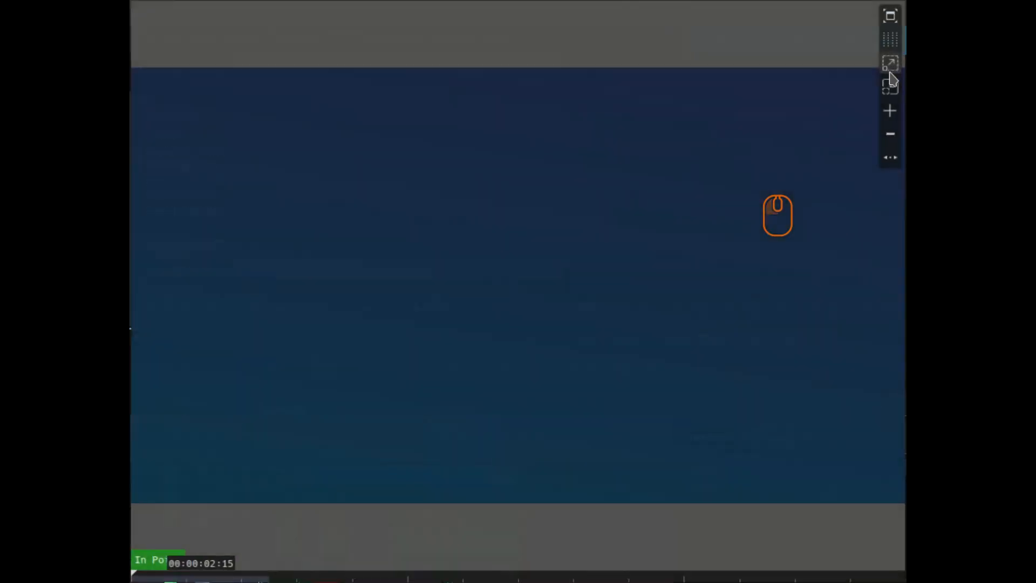
left_click(132, 578)
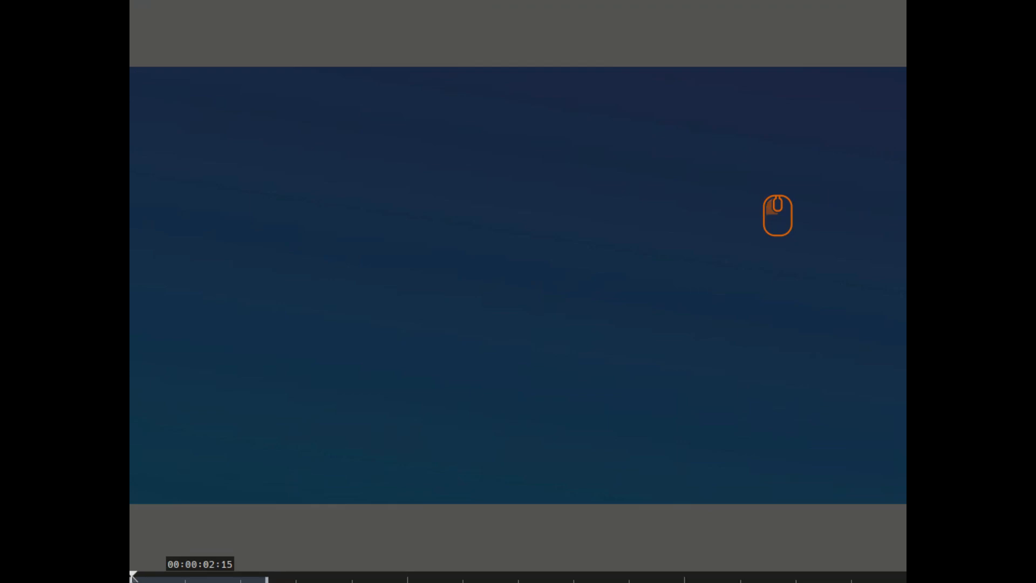
key("space")
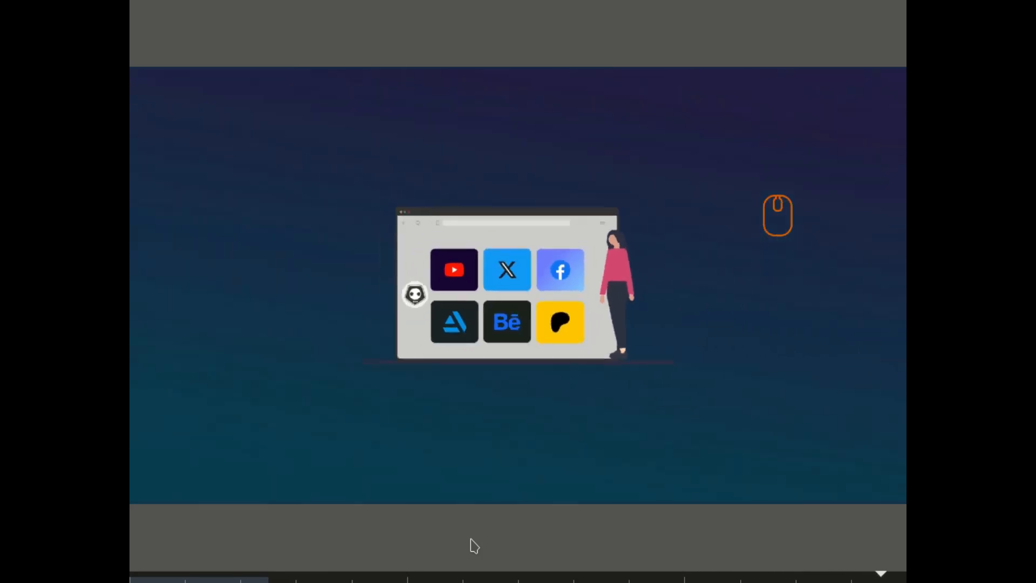
key("Escape")
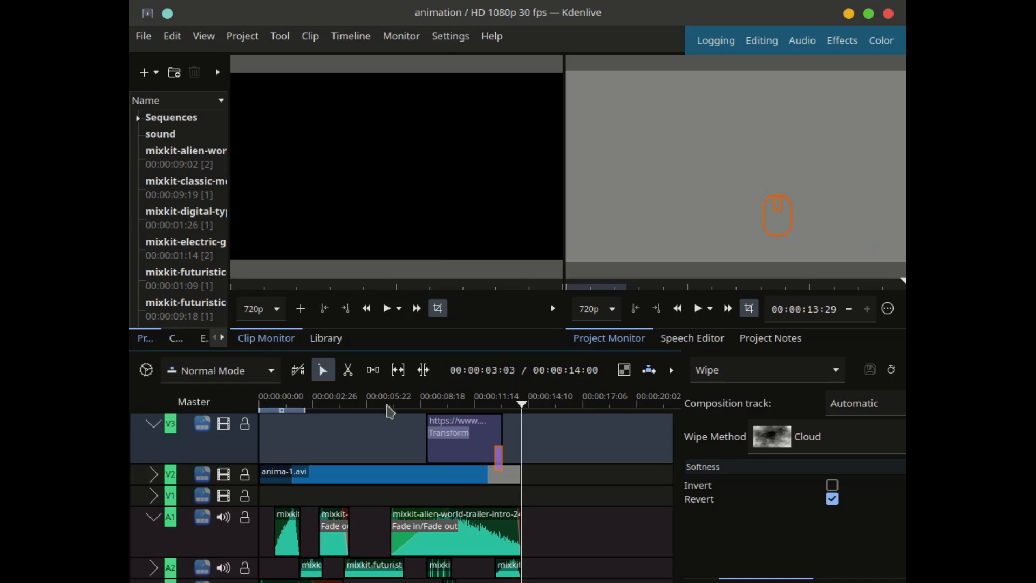
Return the project playhead to the start, switch to Dolphin and look through the files in the motion design doc folder.
left_click_drag(521, 409, 219, 429)
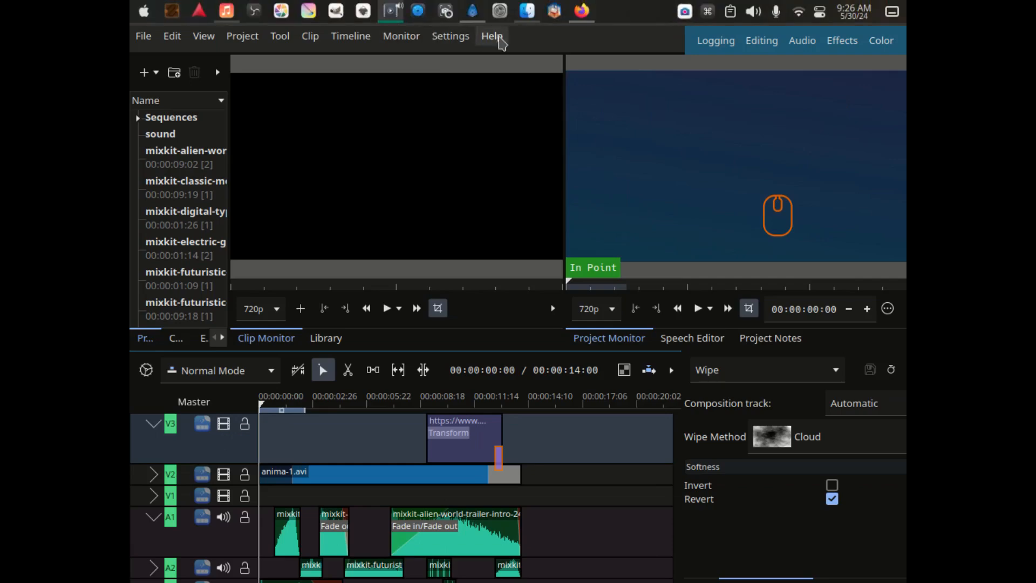
left_click(527, 11)
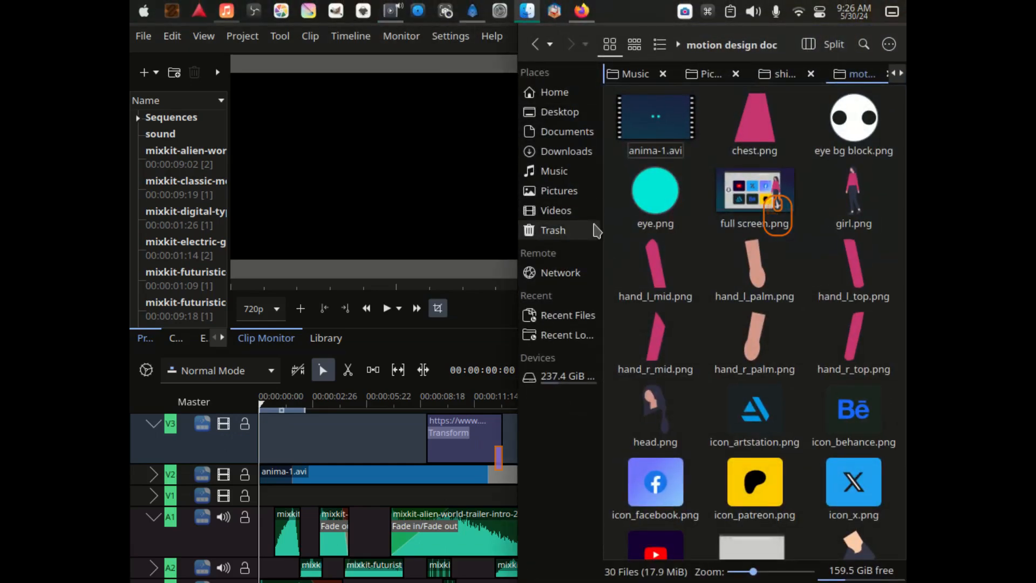
scroll(700, 280, "down", 2)
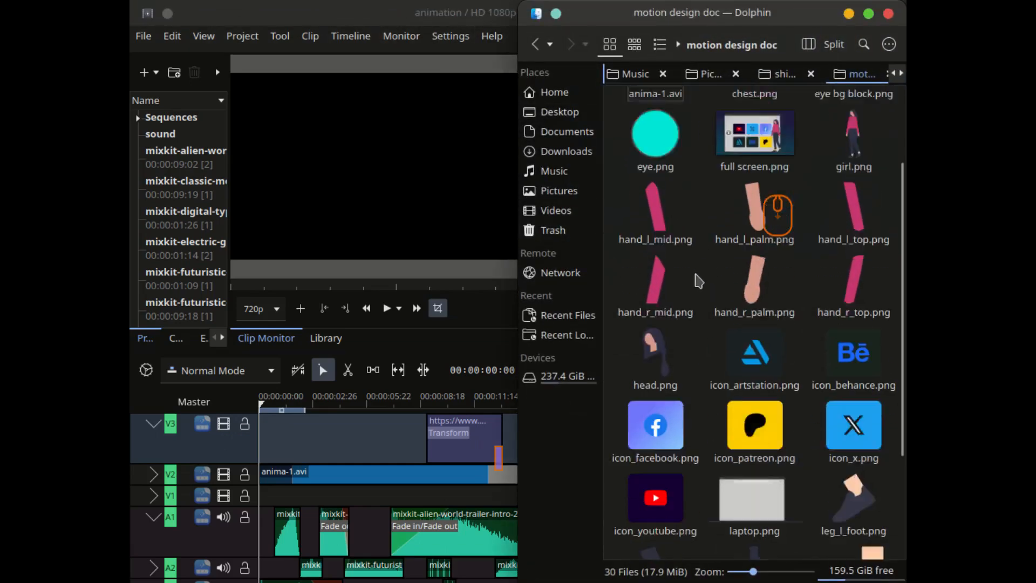
scroll(699, 279, "up", 2)
scroll(697, 279, "down", 5)
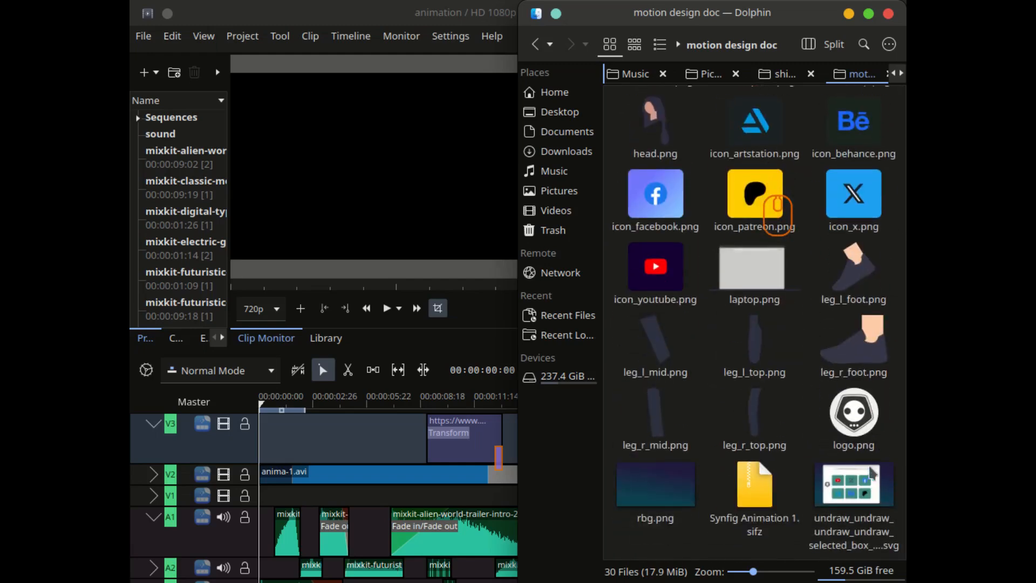
Open the undraw SVG file from the motion design doc folder in Inkscape.
right_click(851, 493)
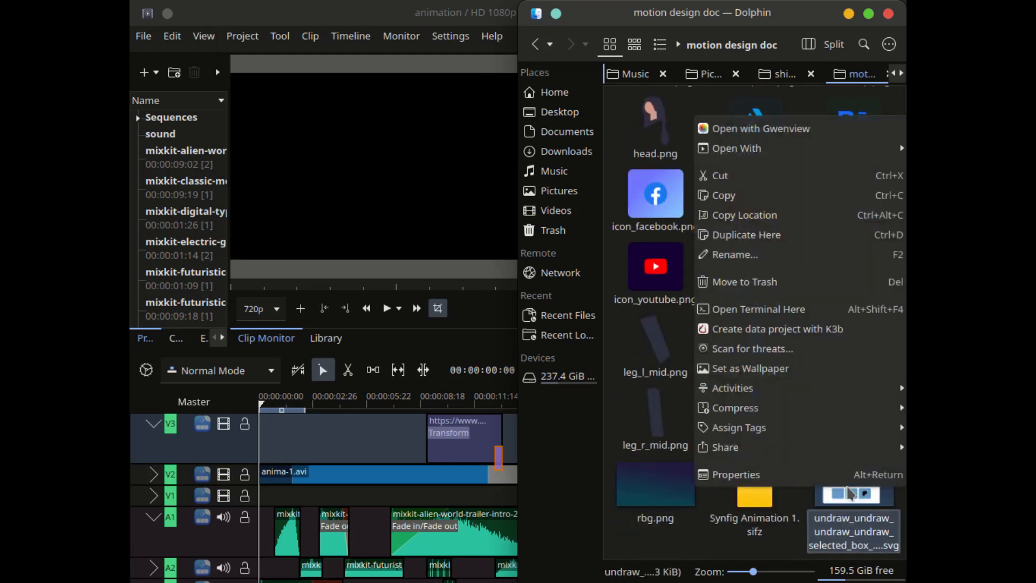
mouse_move(748, 147)
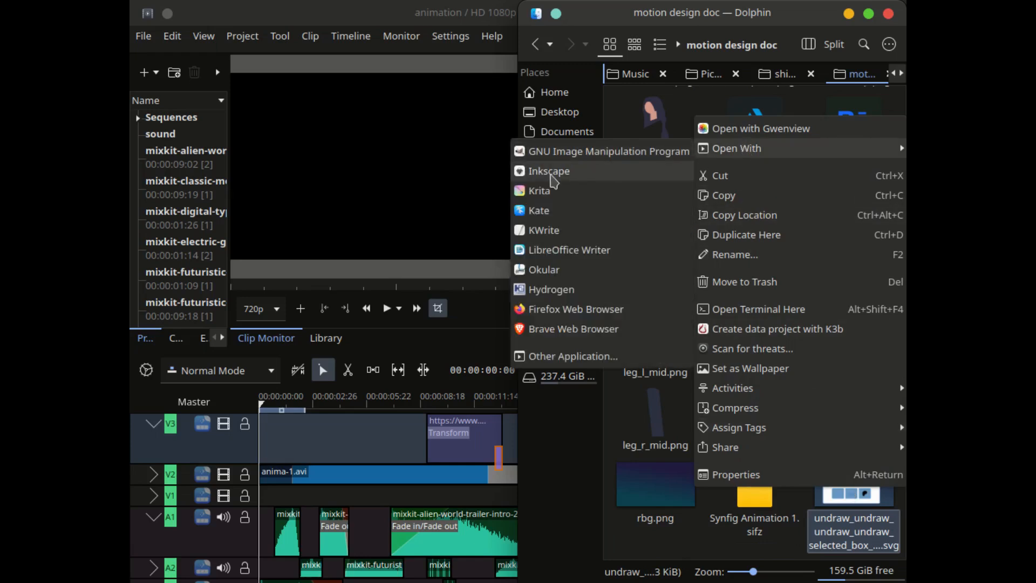
left_click(552, 181)
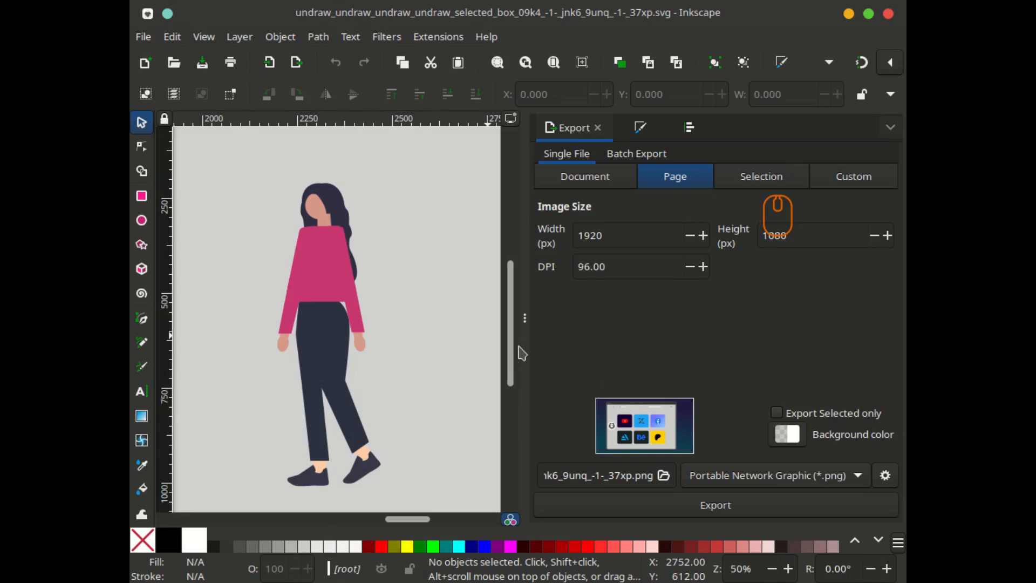
Hide the Export dialog and look over the whole page artwork with the browser window and icon tiles.
key("F12")
left_click_drag(353, 330, 631, 320)
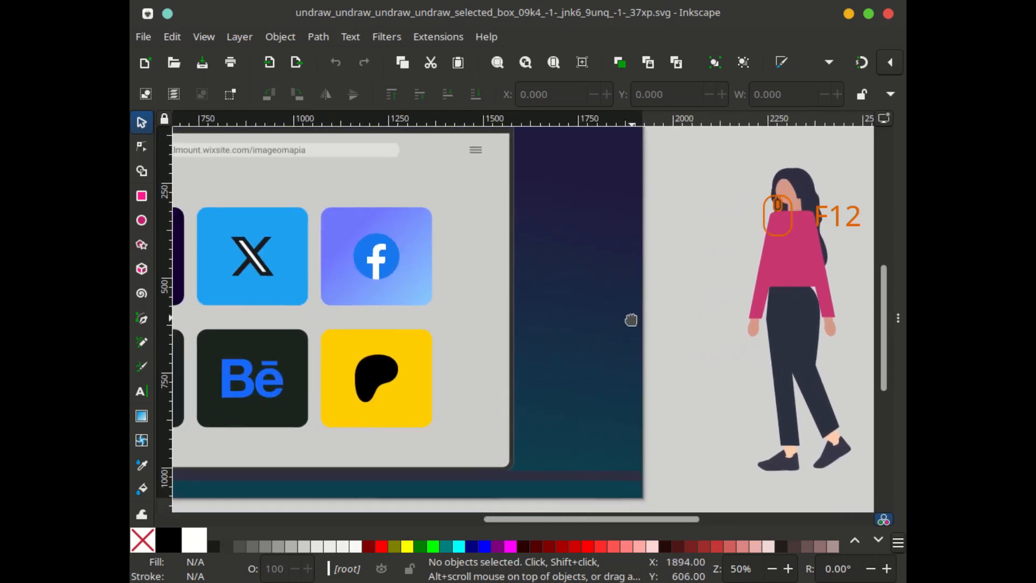
scroll(518, 334, "down", 2)
scroll(386, 338, "up", 2)
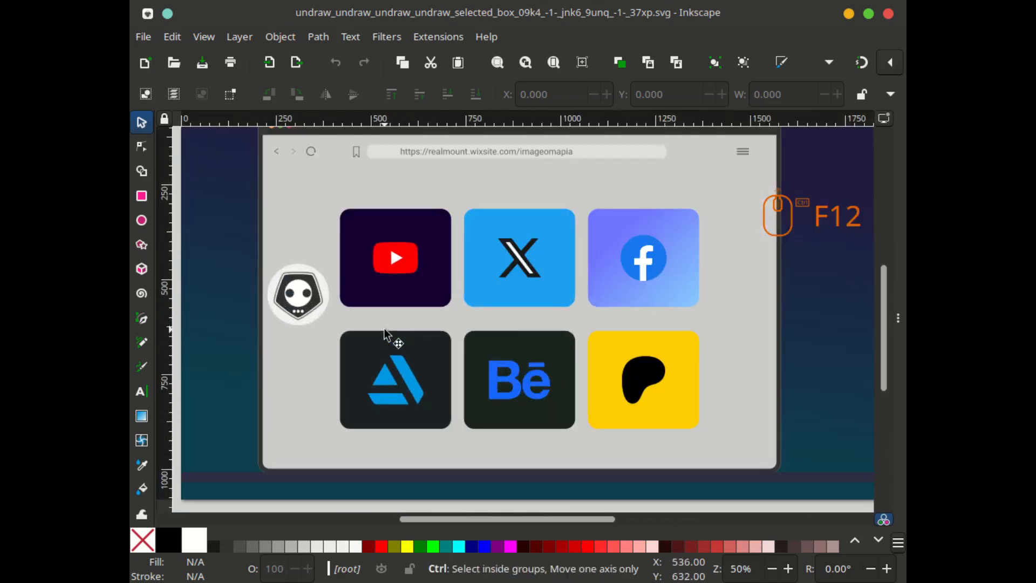
scroll(439, 324, "down", 1)
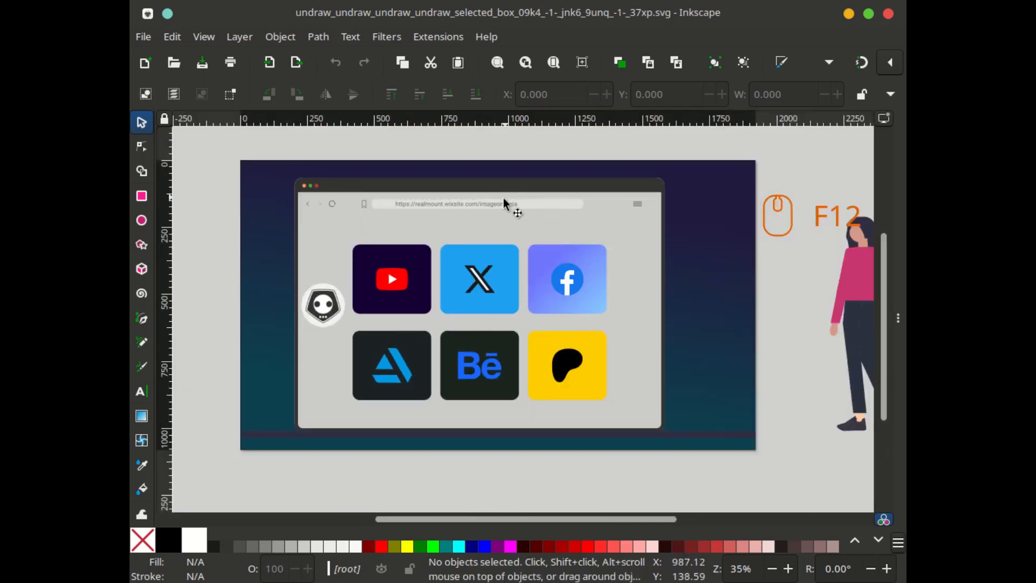
Select the page's background rectangle, check its gradient in Fill and Stroke, and hide the dialog again.
left_click(706, 226)
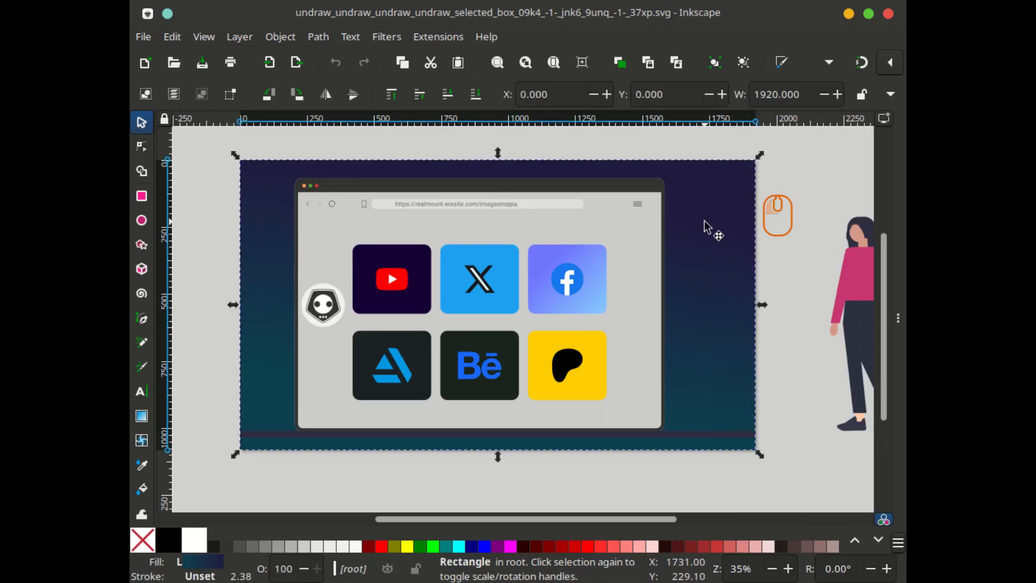
key("ctrl+shift")
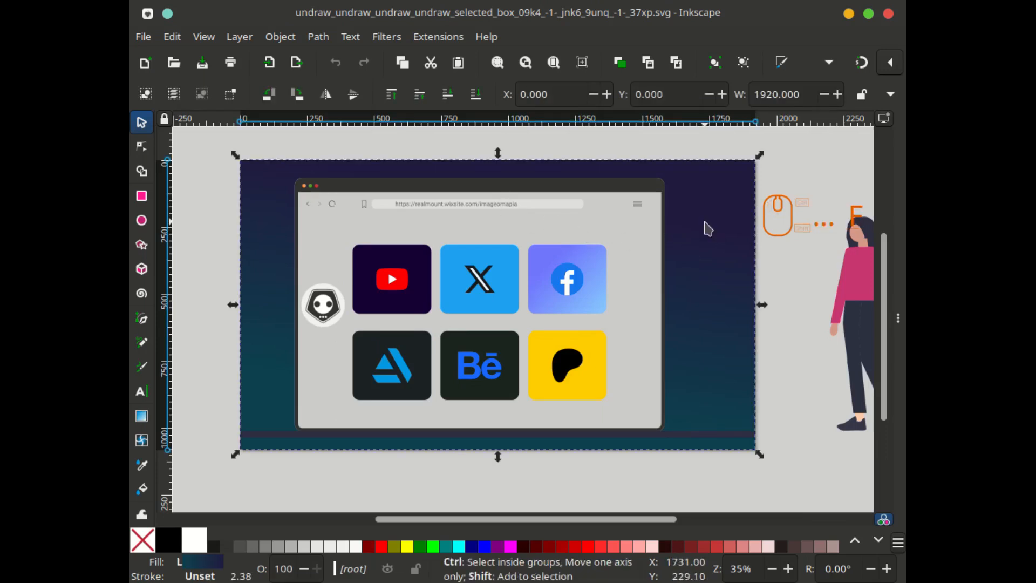
key("ctrl+shift+f")
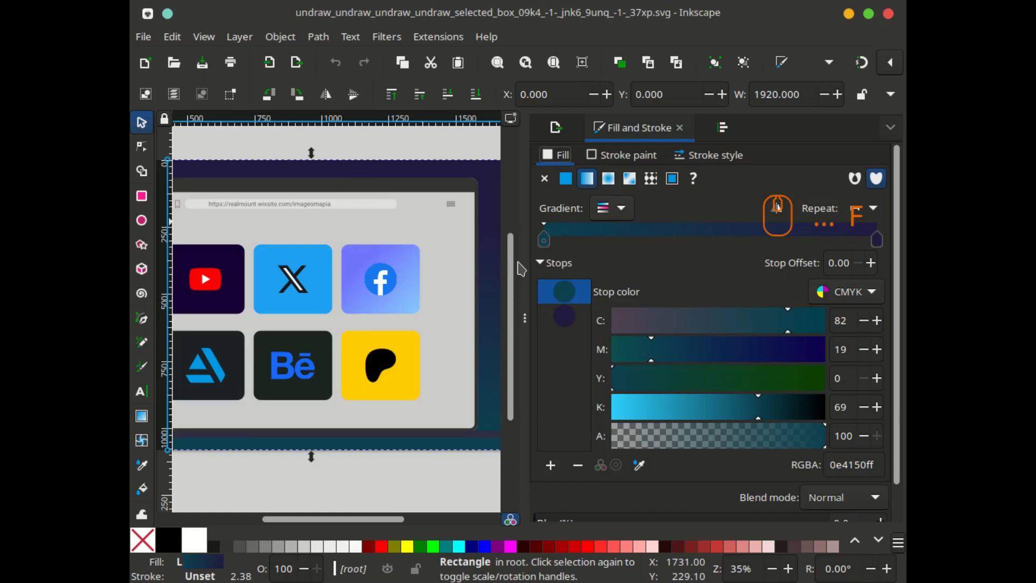
key("F12")
left_click(604, 151)
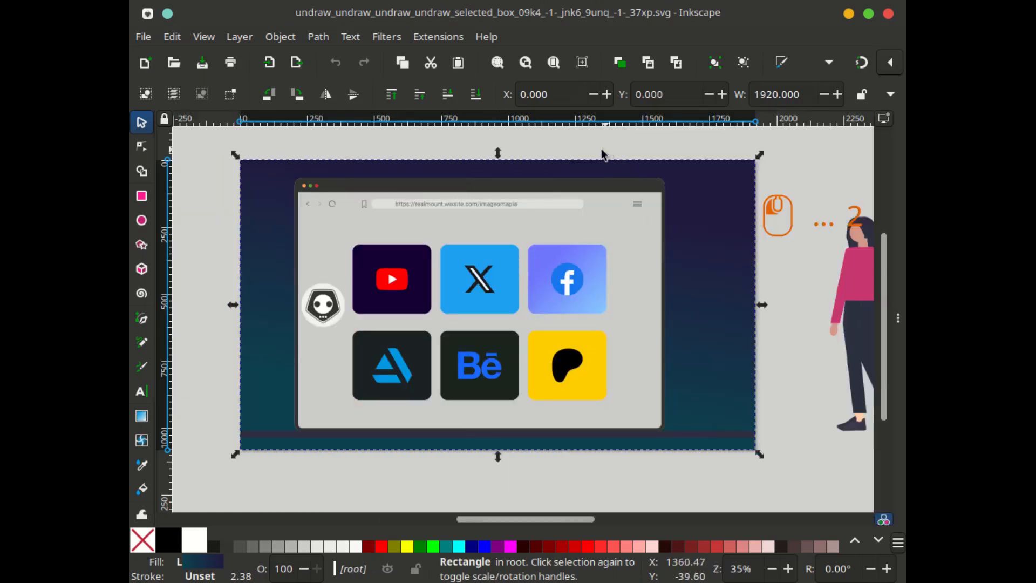
Ungroup the browser window artwork and clear the selection.
left_click(505, 231)
key("ctrl+shift+g")
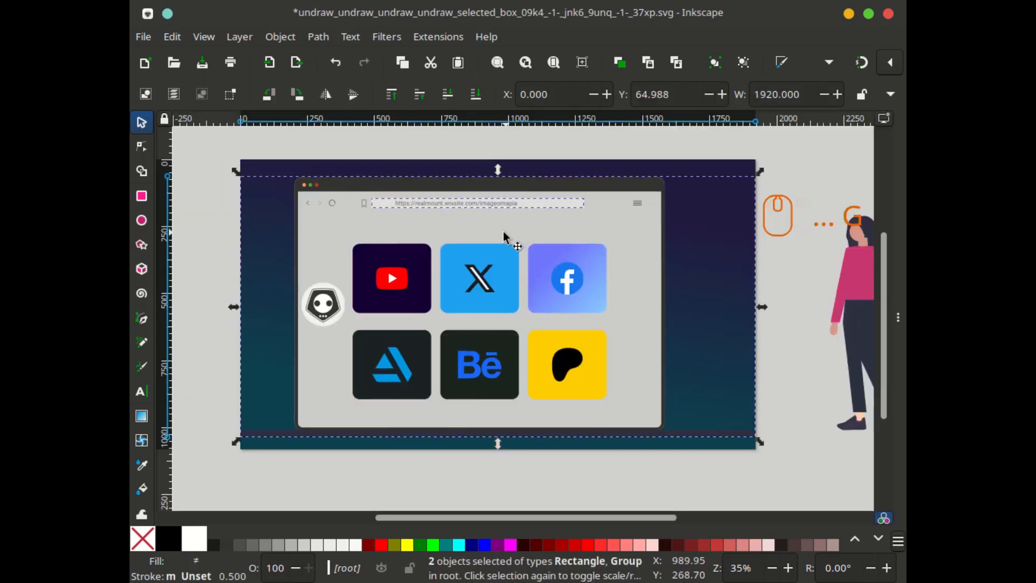
left_click(203, 254)
Ungroup the YouTube tile into its image and background path, and deselect them.
scroll(363, 250, "right", 2)
left_click(353, 251)
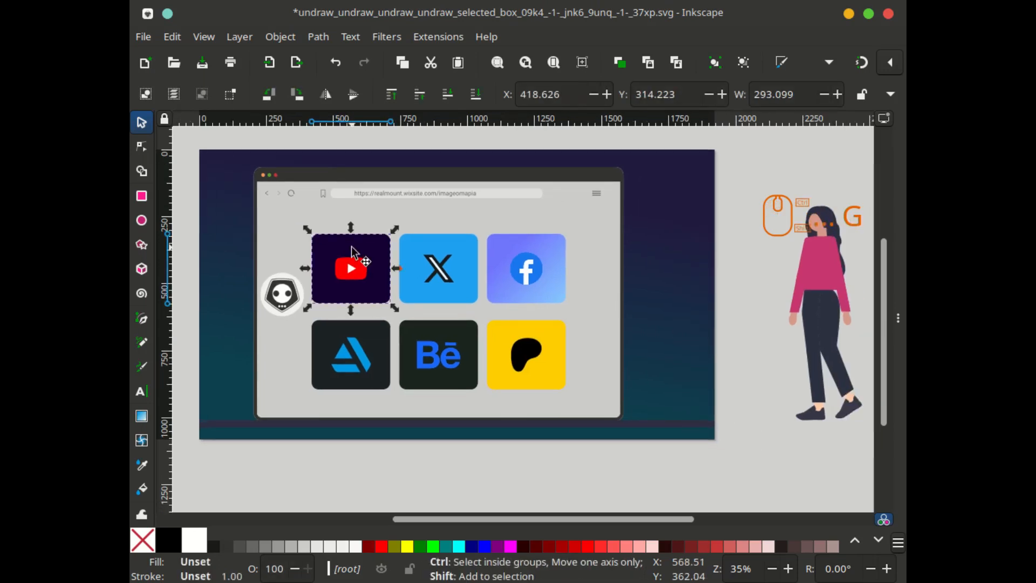
key("ctrl+shift+g")
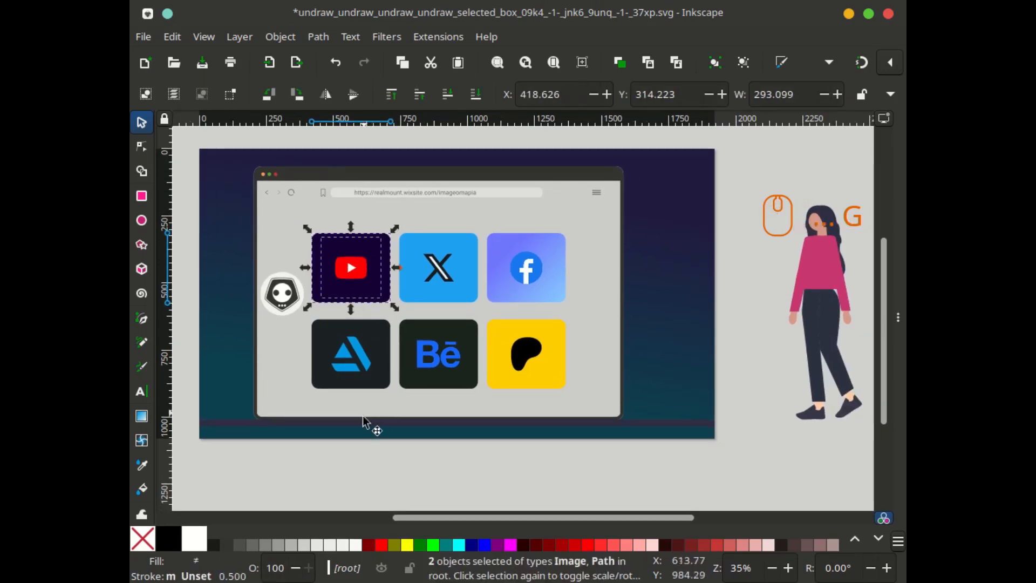
key("Escape")
Try moving the YouTube image and the X tile away from their places, undoing each move.
left_click(352, 273)
left_click_drag(351, 271, 414, 265)
key("ctrl+z")
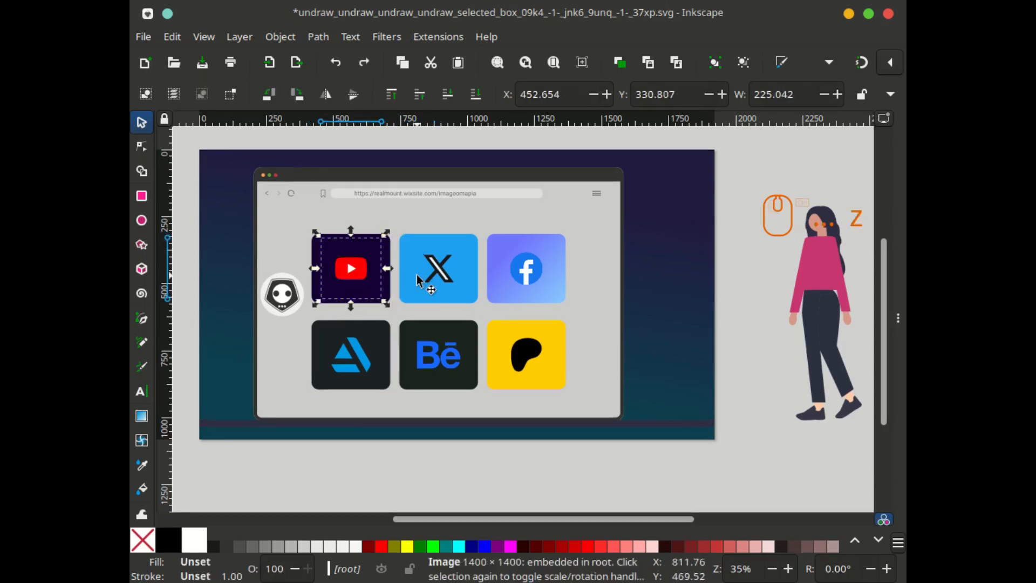
left_click(430, 264)
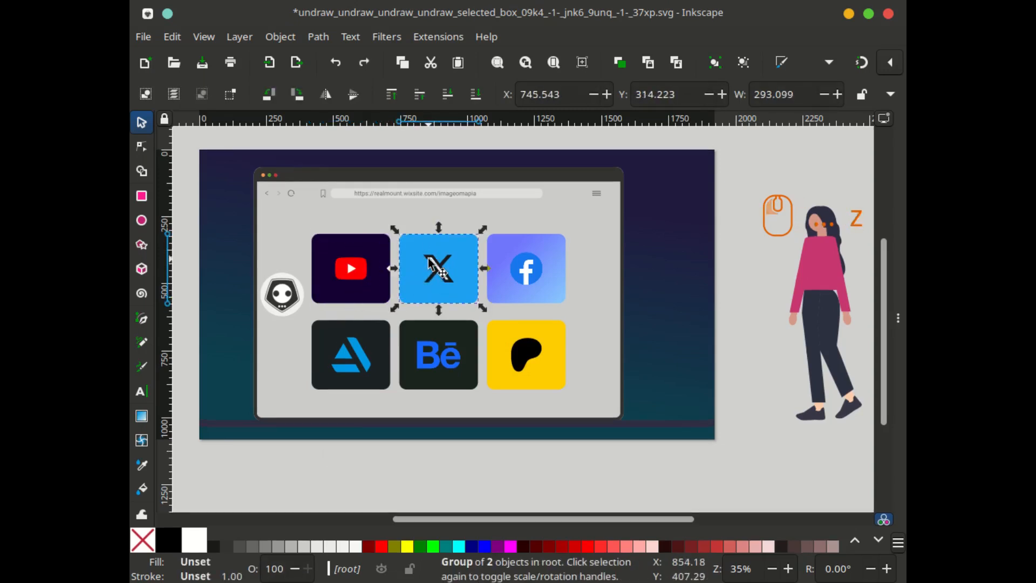
left_click_drag(430, 265, 448, 250)
key("ctrl+z")
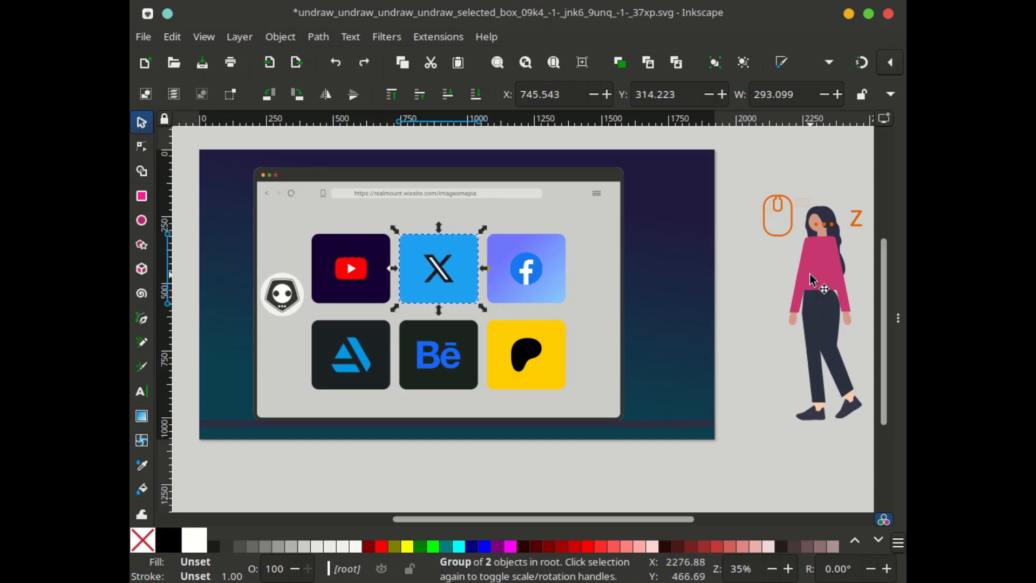
Move the woman figure group onto the page over the browser window's right edge, at about X 1298, Y 193, and inspect it.
left_click(847, 279)
left_click_drag(847, 280, 556, 447)
scroll(578, 265, "up", 6)
scroll(576, 389, "down", 4)
left_click_drag(586, 403, 620, 277)
scroll(568, 304, "down", 2)
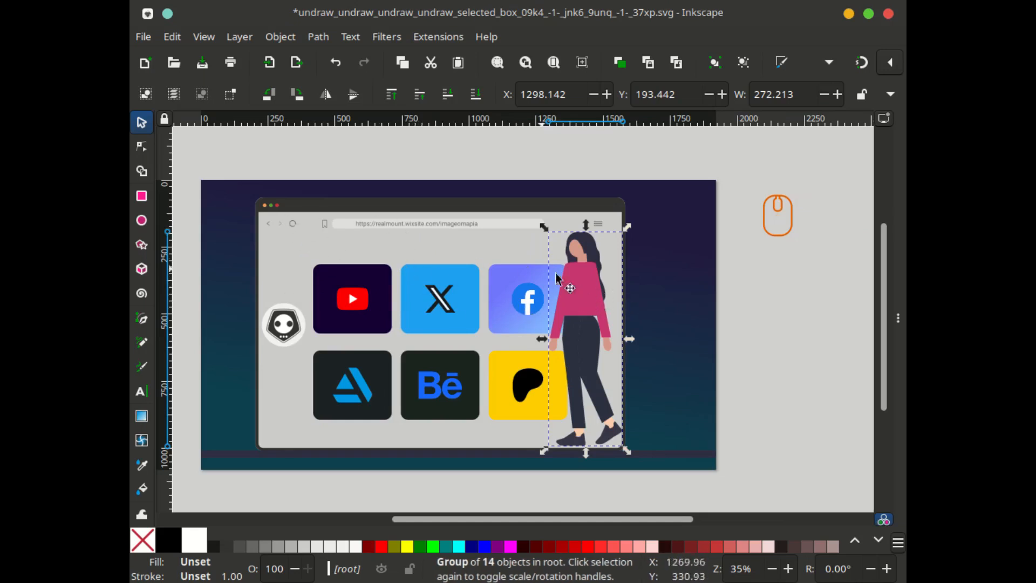
left_click(592, 302)
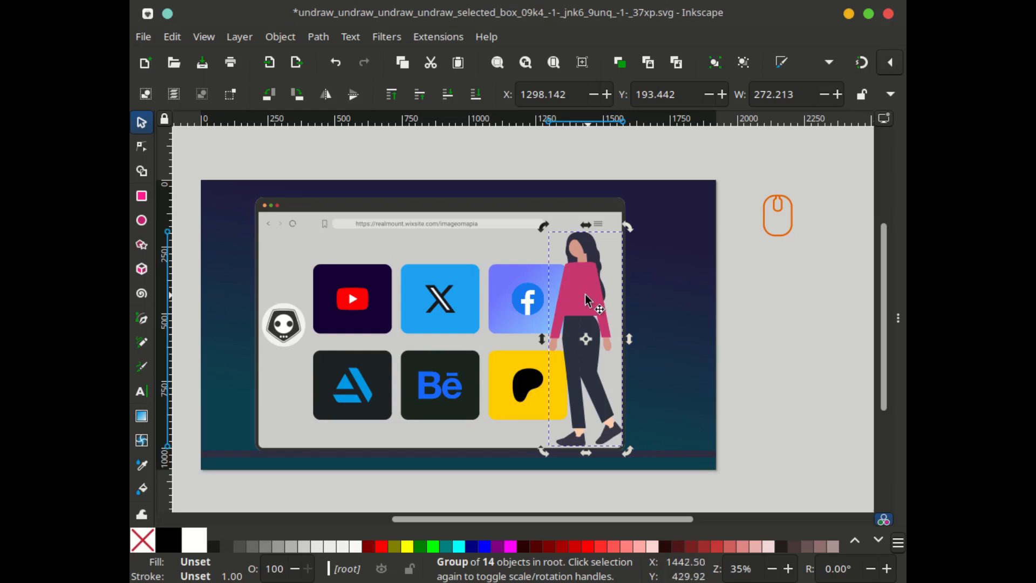
scroll(588, 296, "up", 2)
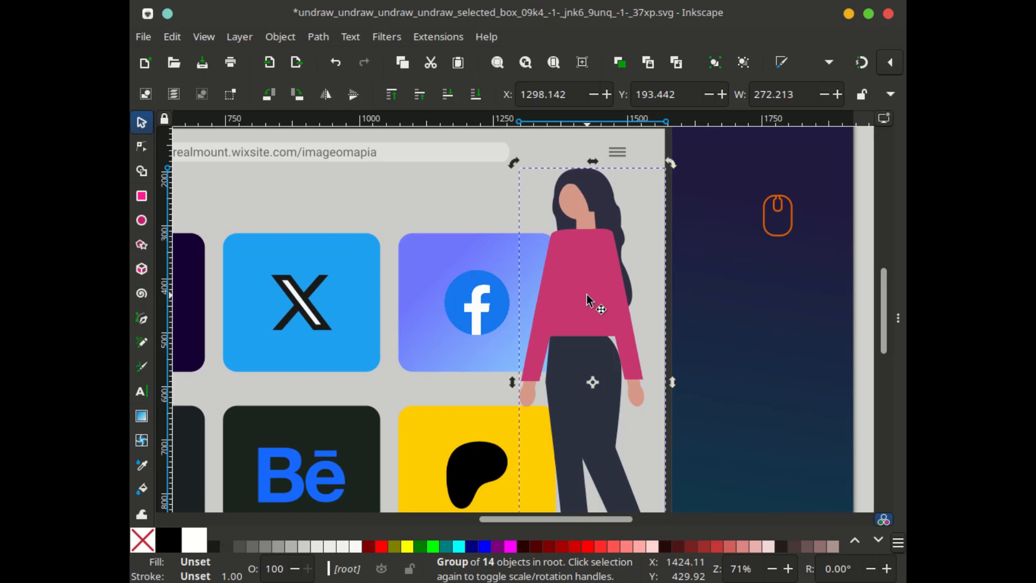
scroll(587, 294, "down", 2)
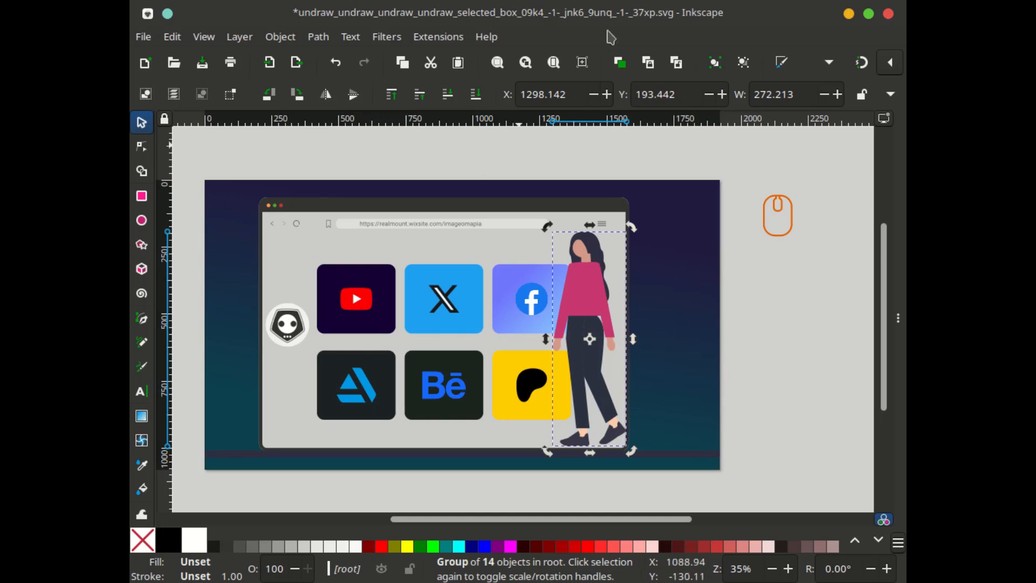
Switch to Synfig Studio and play Synfig Animation 1.sifz from the start, pausing at frame 130.
mouse_move(630, 3)
left_click(473, 16)
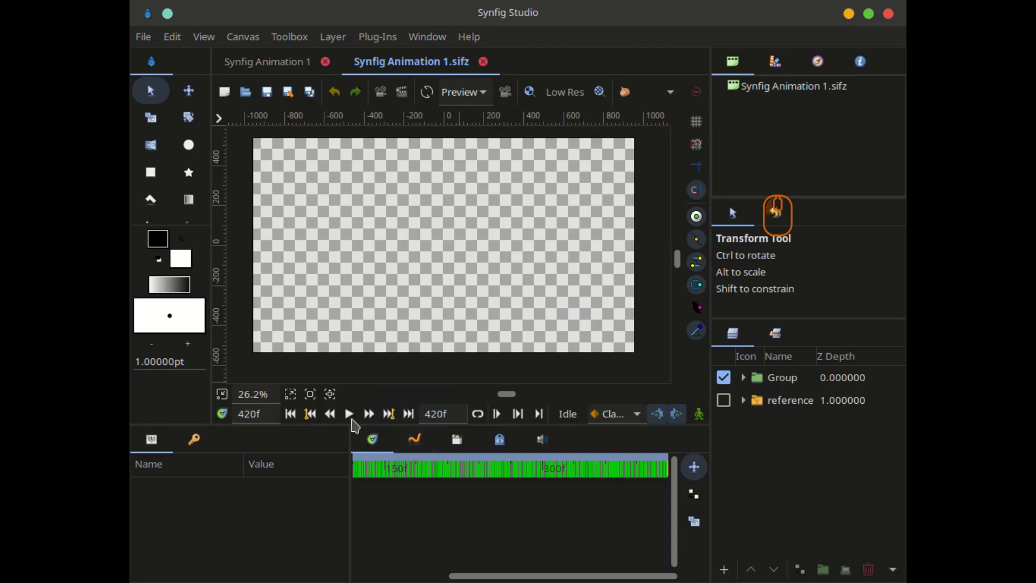
left_click(351, 419)
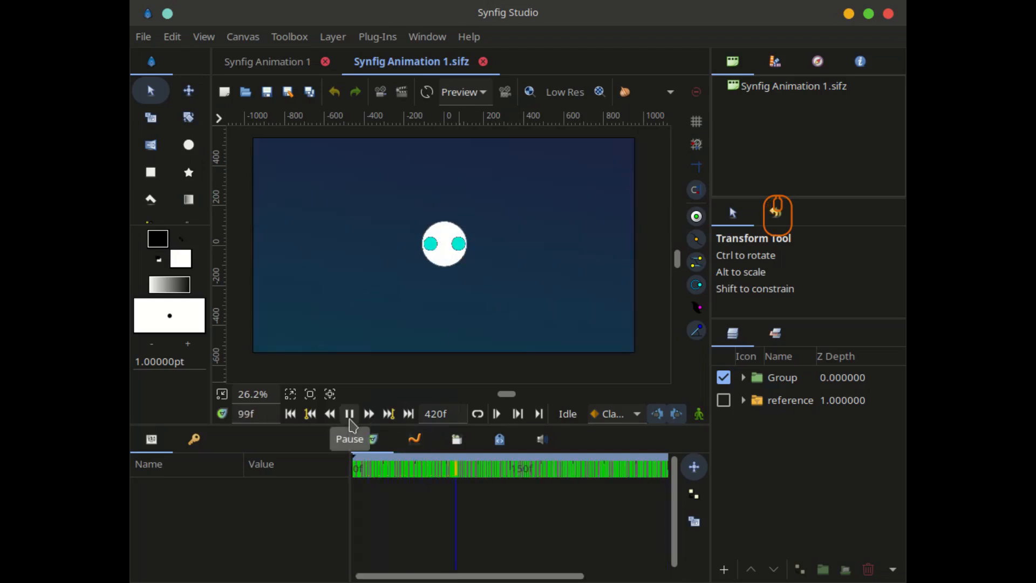
left_click(351, 420)
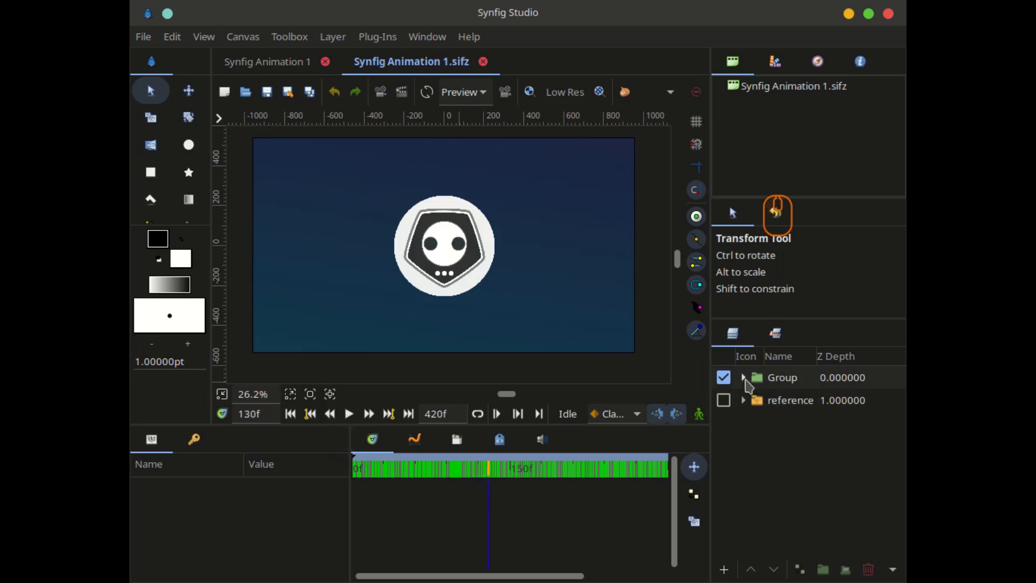
Expand the Group layer and play the animation on to frame 239.
left_click(745, 379)
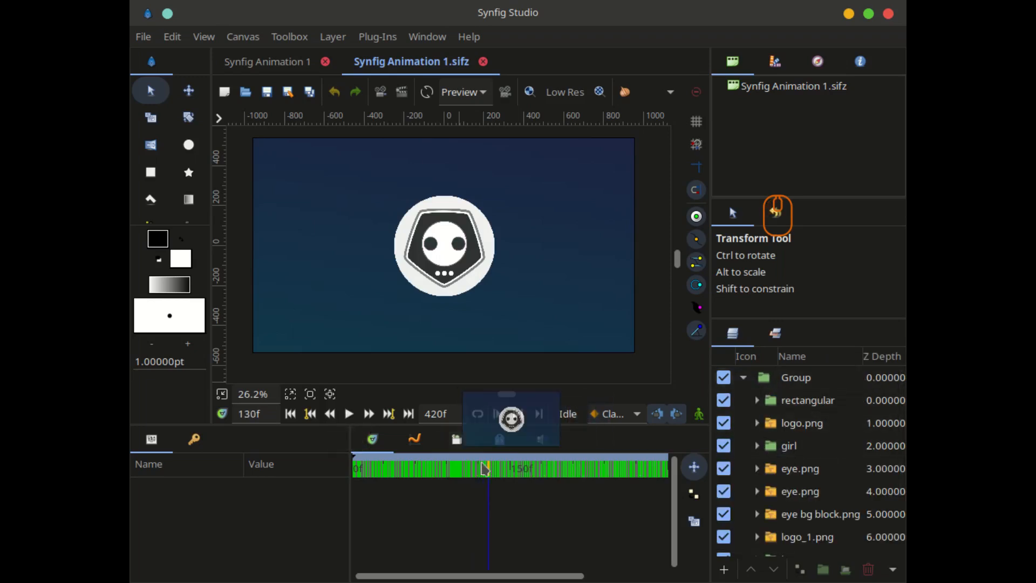
key("space")
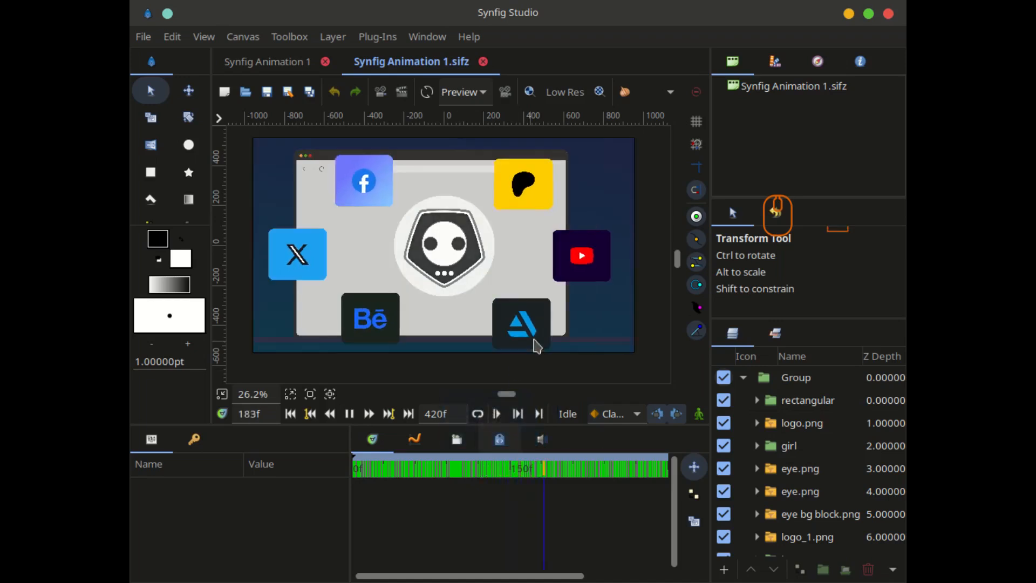
key("space")
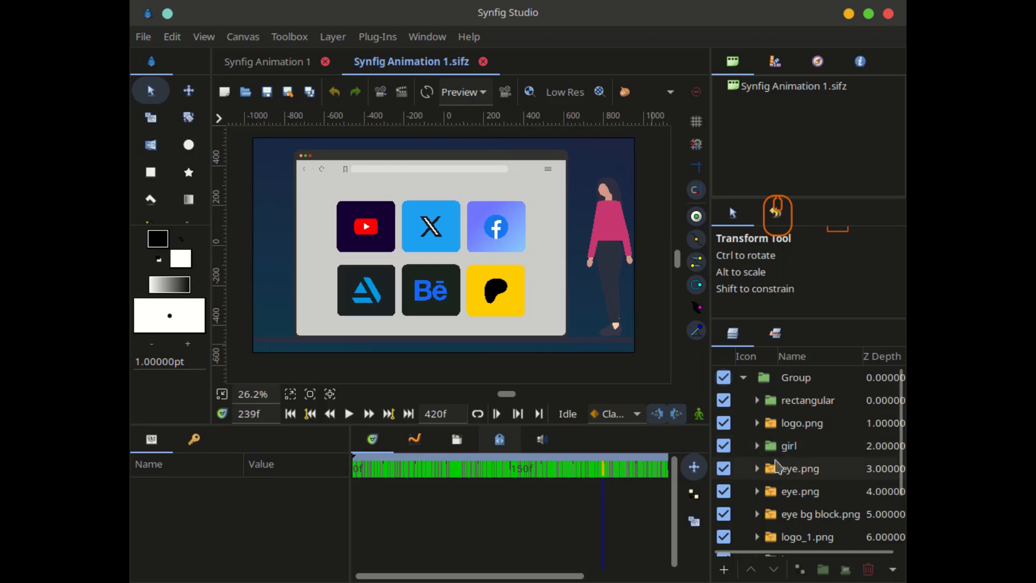
Expand the girl group, select its NewSkeleton layer and examine the bones on the figure's upper body up close.
left_click(758, 446)
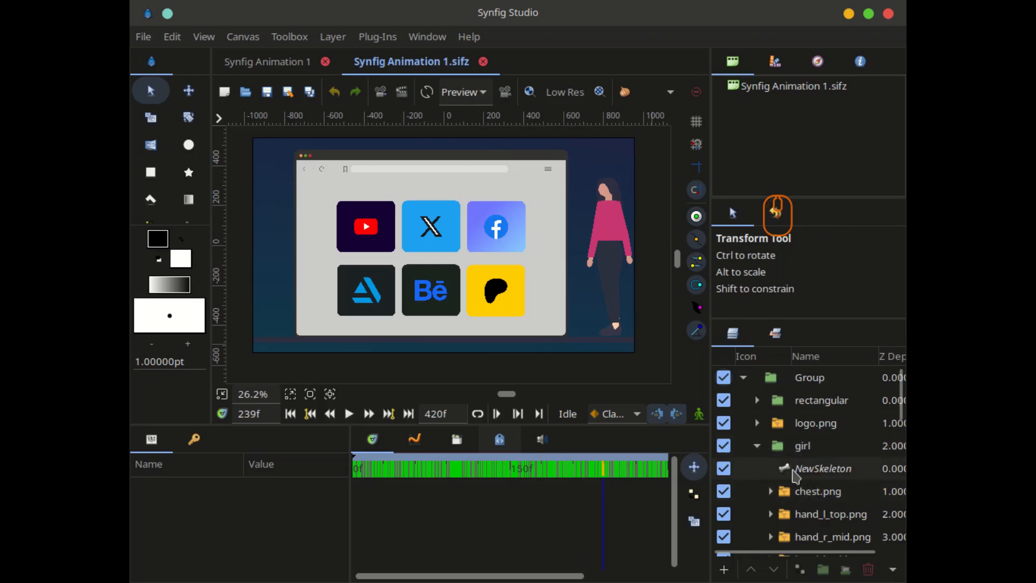
left_click(797, 469)
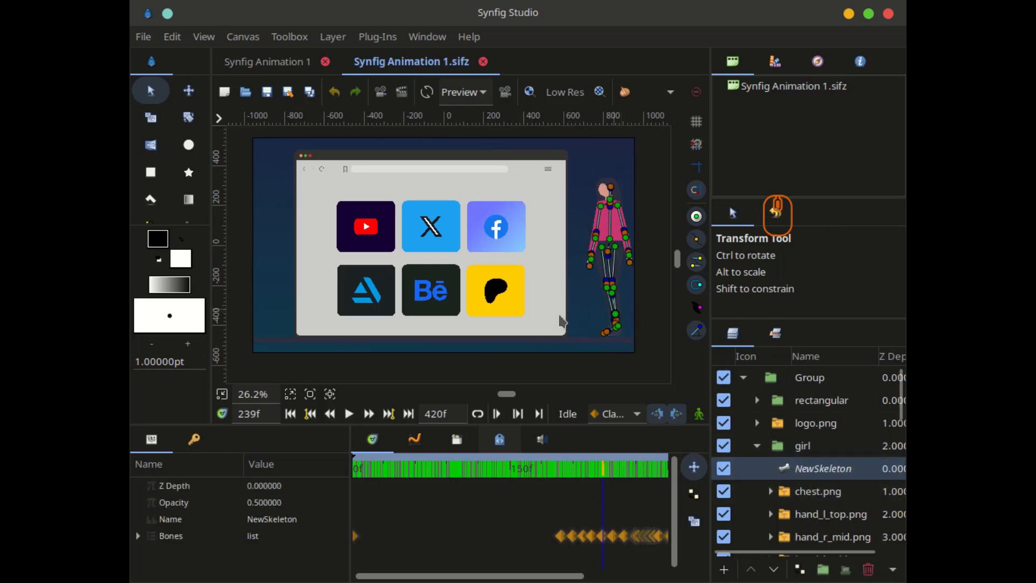
scroll(561, 319, "right", 5)
scroll(480, 245, "up", 3)
scroll(480, 246, "up", 2)
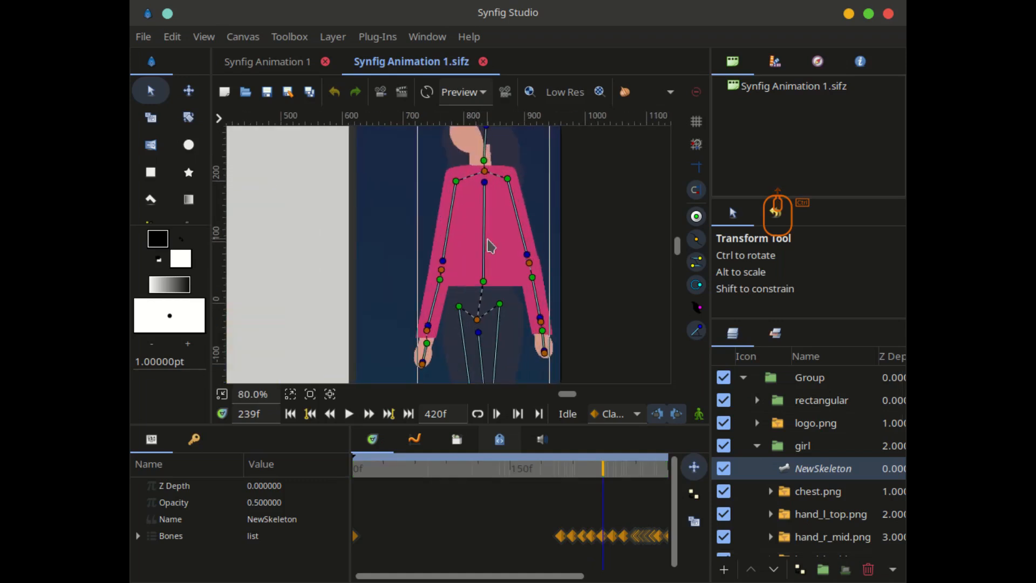
scroll(497, 217, "up", 1)
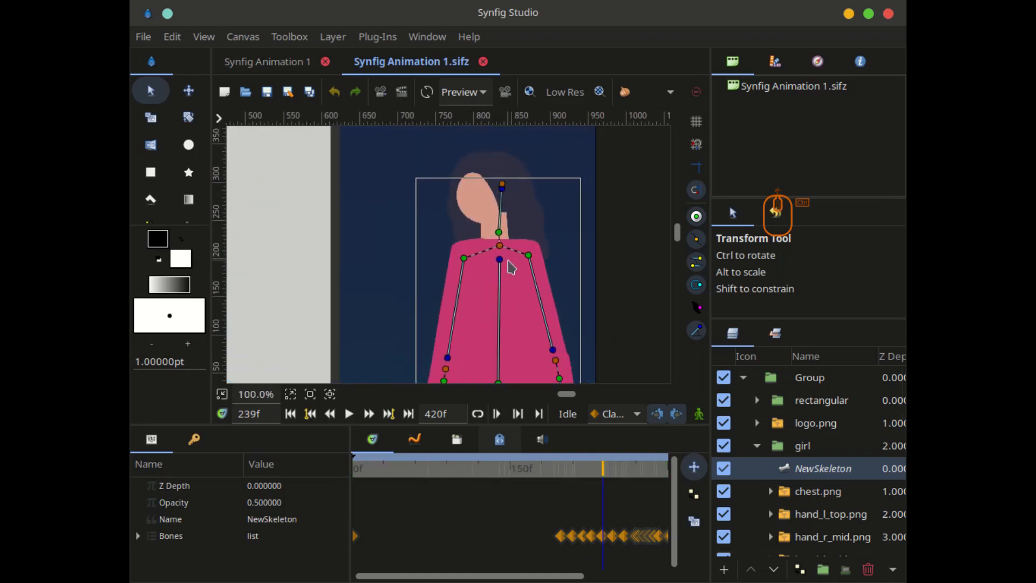
scroll(511, 267, "down", 1)
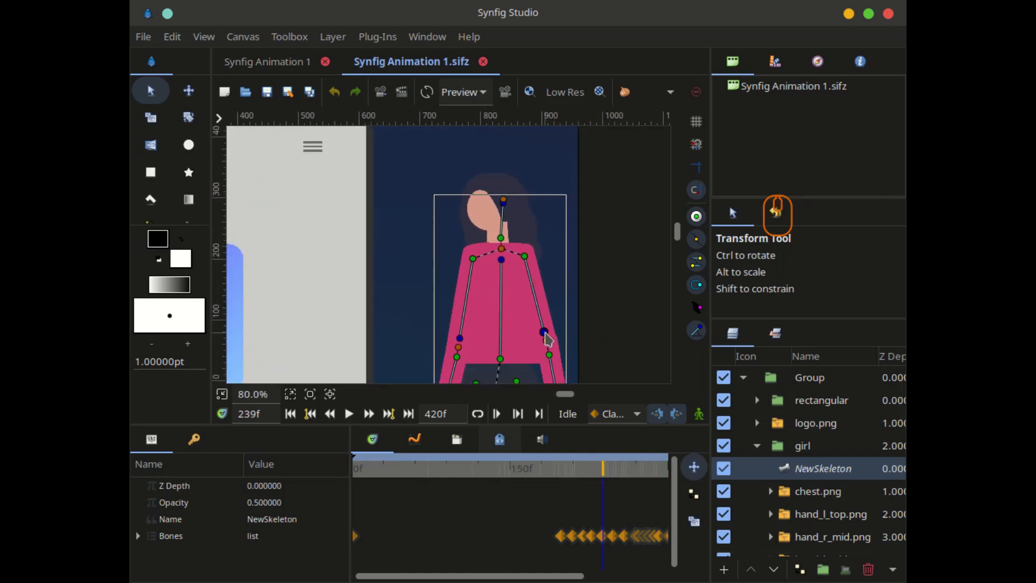
Try to swing the figure's upper arm bone outward at frame 239, declining to apply an offset to the animation, and undo the attempt.
left_click_drag(545, 332, 561, 317)
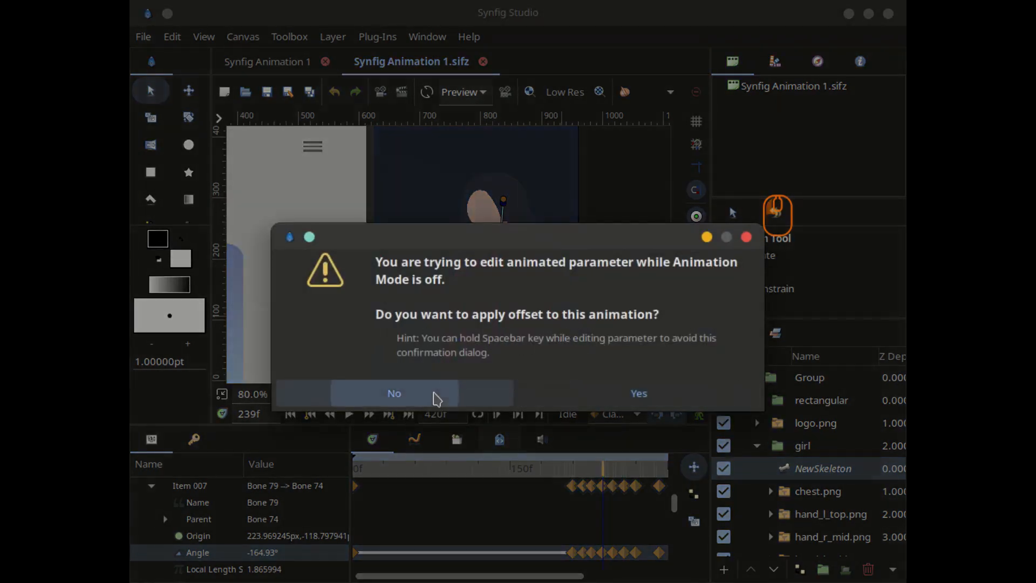
left_click(435, 398)
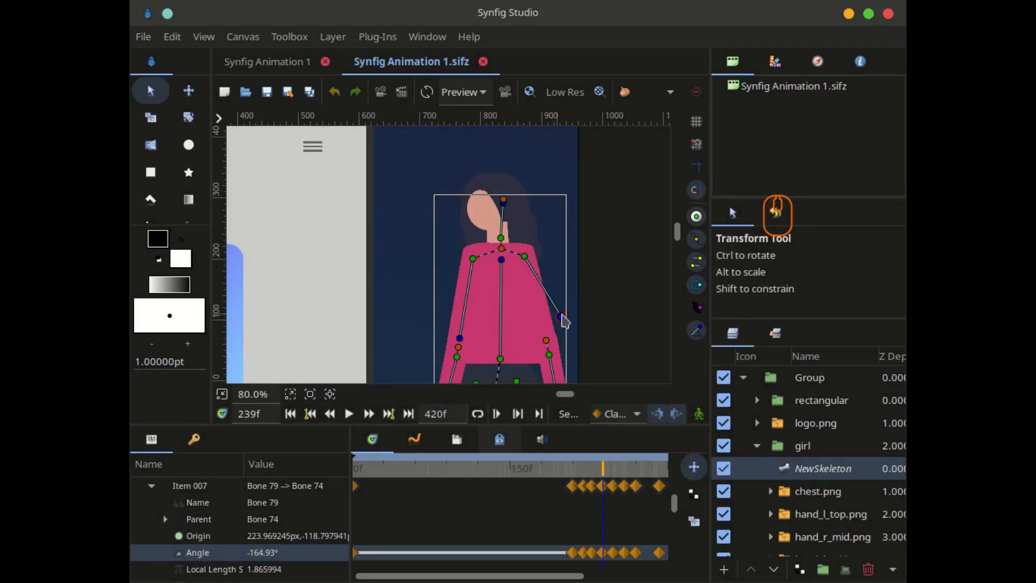
key("ctrl+z")
left_click(565, 318)
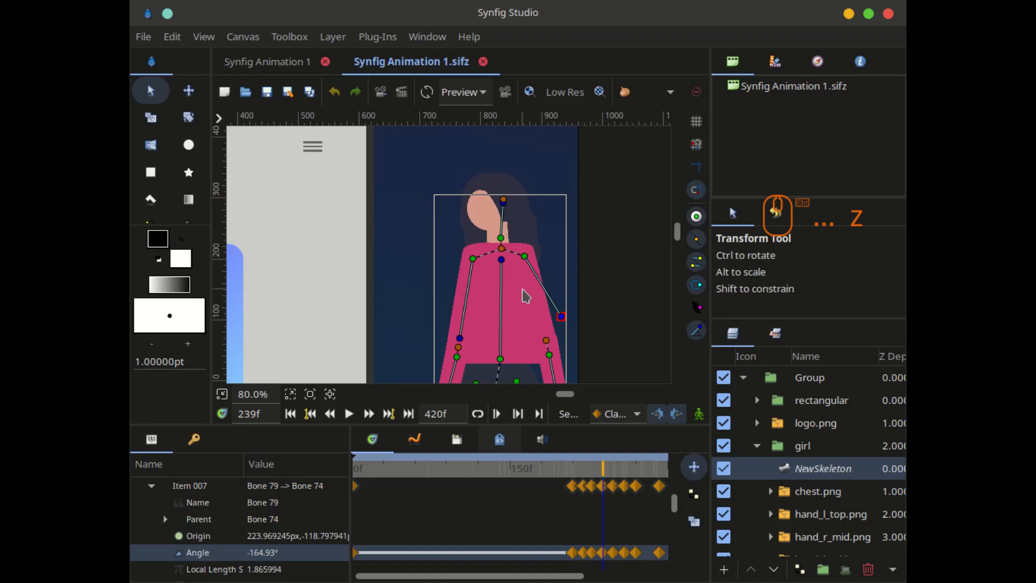
left_click(615, 174)
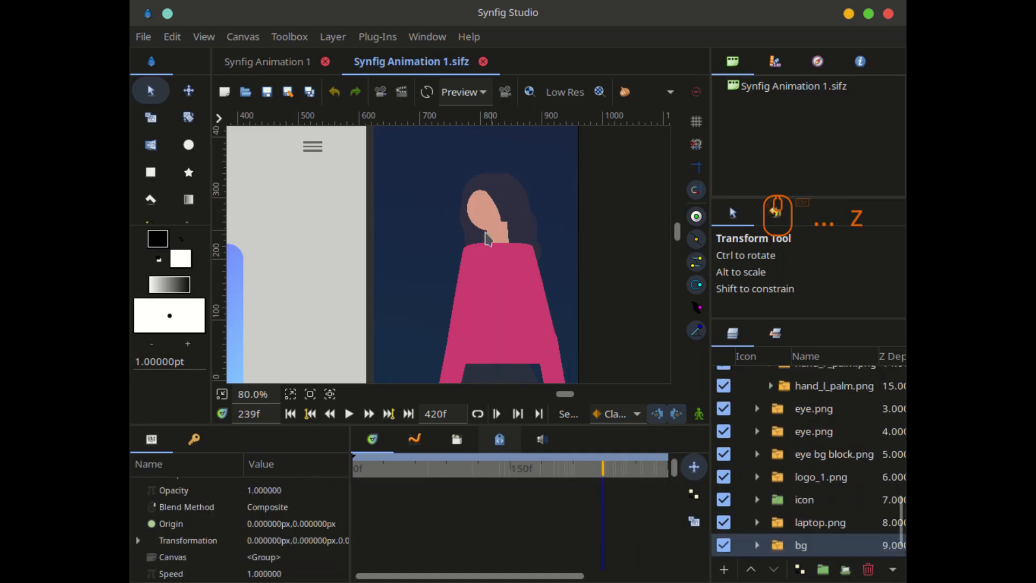
Inspect the girl group's separate body parts by selecting its chest.png, hand_l_top.png and hand_r_mid.png layers in turn.
scroll(487, 238, "down", 3)
scroll(792, 410, "up", 4)
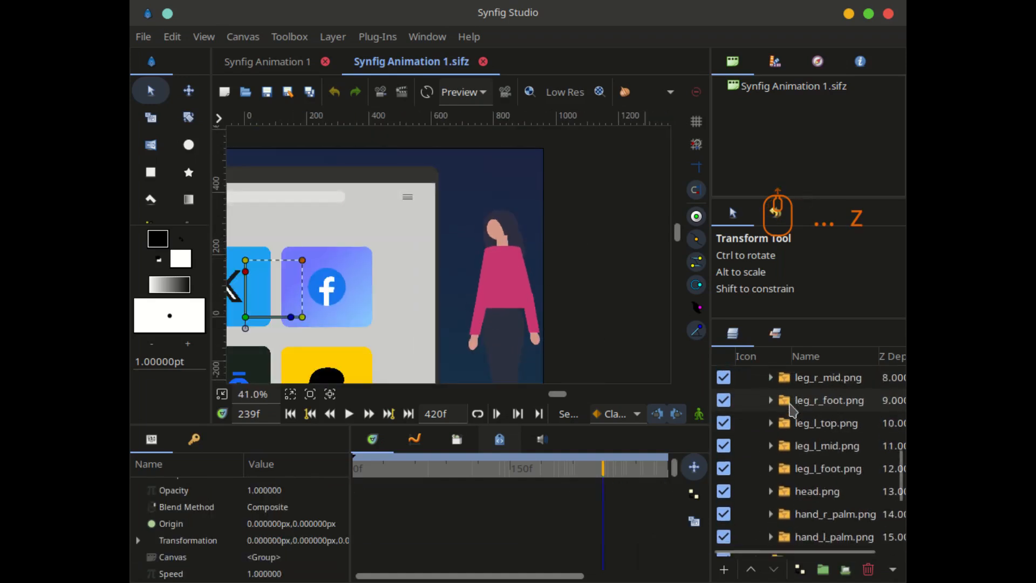
scroll(792, 410, "up", 1)
scroll(786, 399, "up", 5)
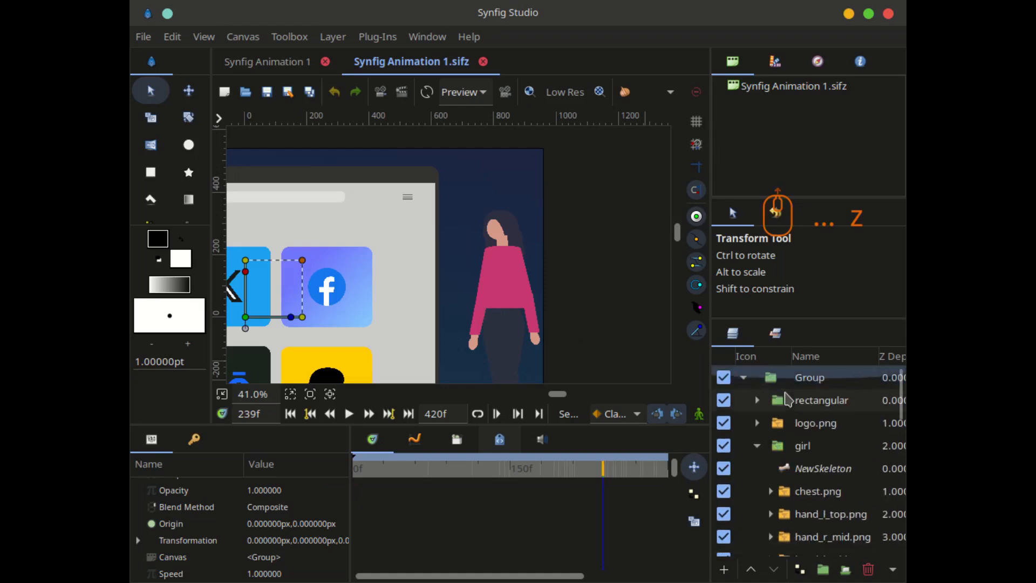
left_click(758, 448)
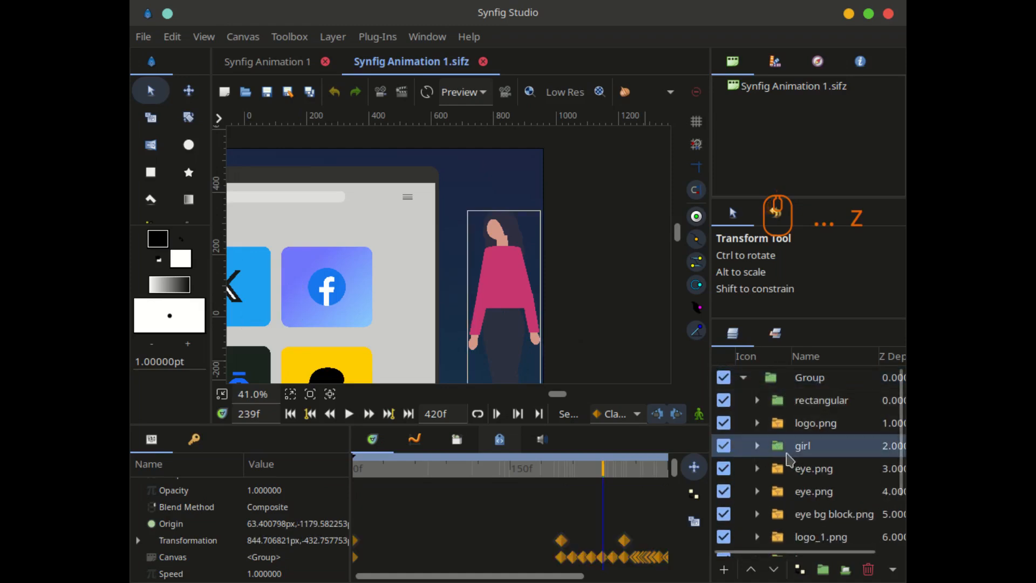
left_click(758, 446)
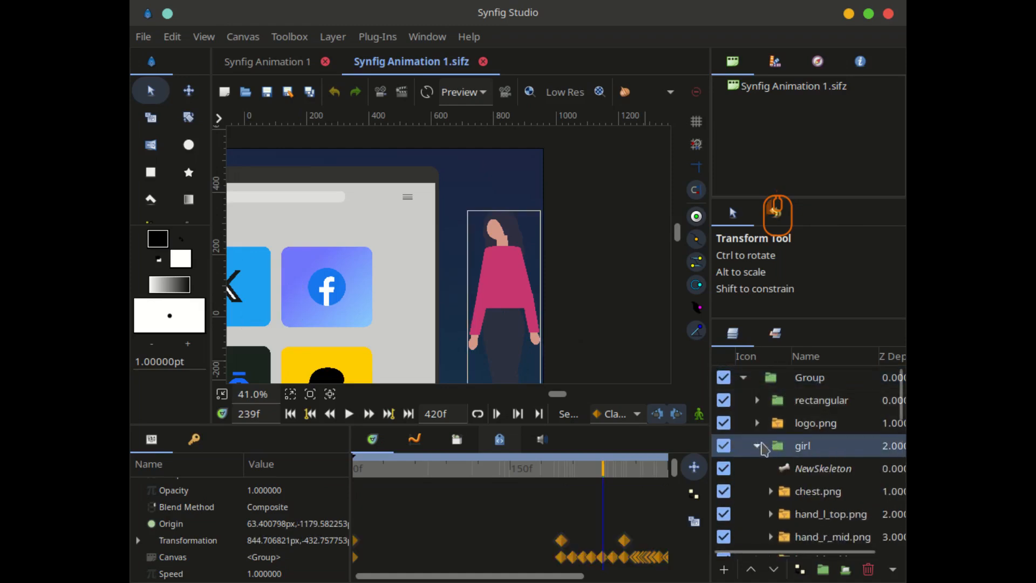
scroll(763, 449, "down", 2)
left_click(808, 409)
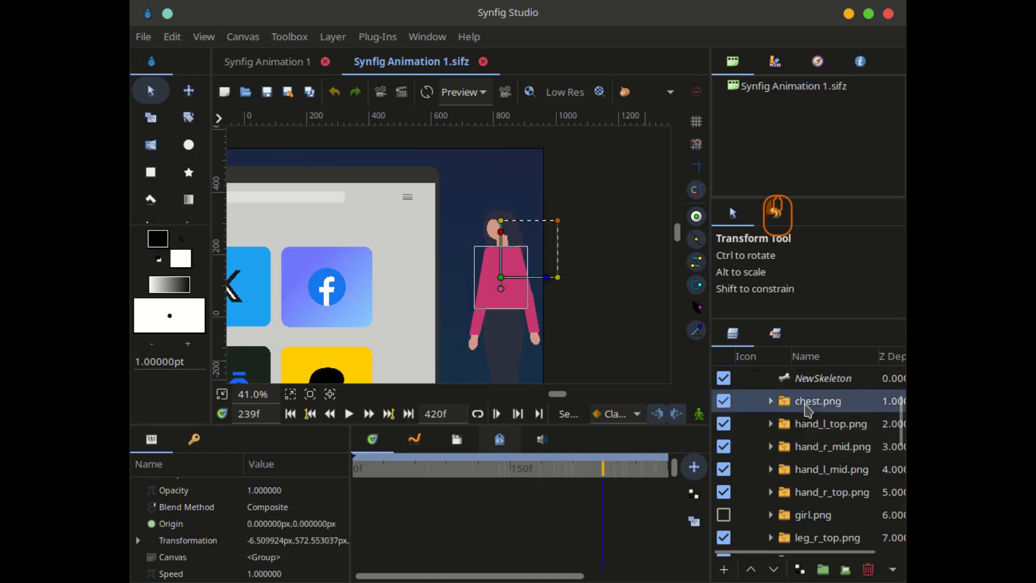
left_click(799, 425)
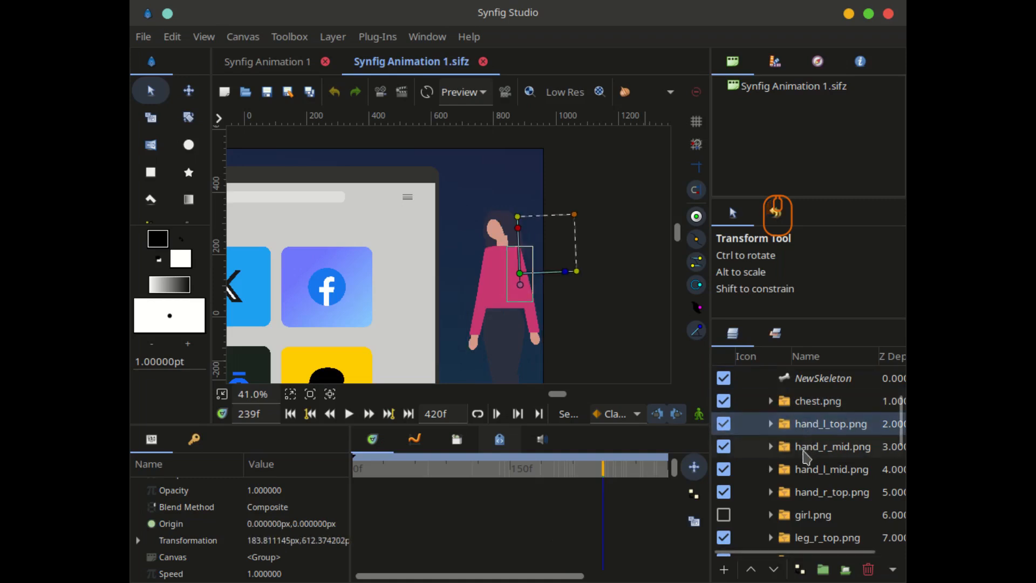
left_click(804, 447)
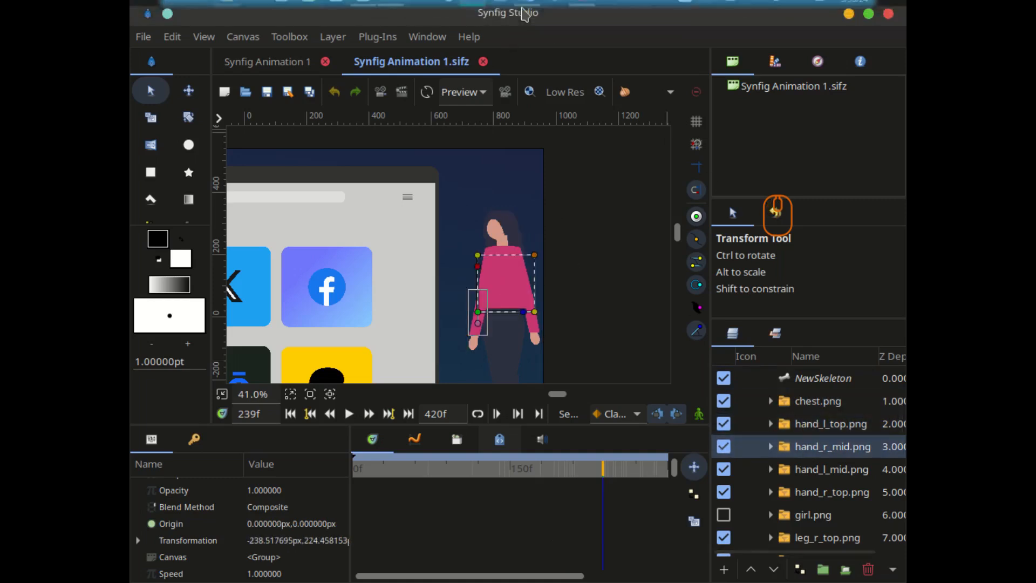
Switch to the motion design doc folder in Dolphin and point out the exported foot, mid-leg and top-leg PNG files for both legs.
mouse_move(549, 21)
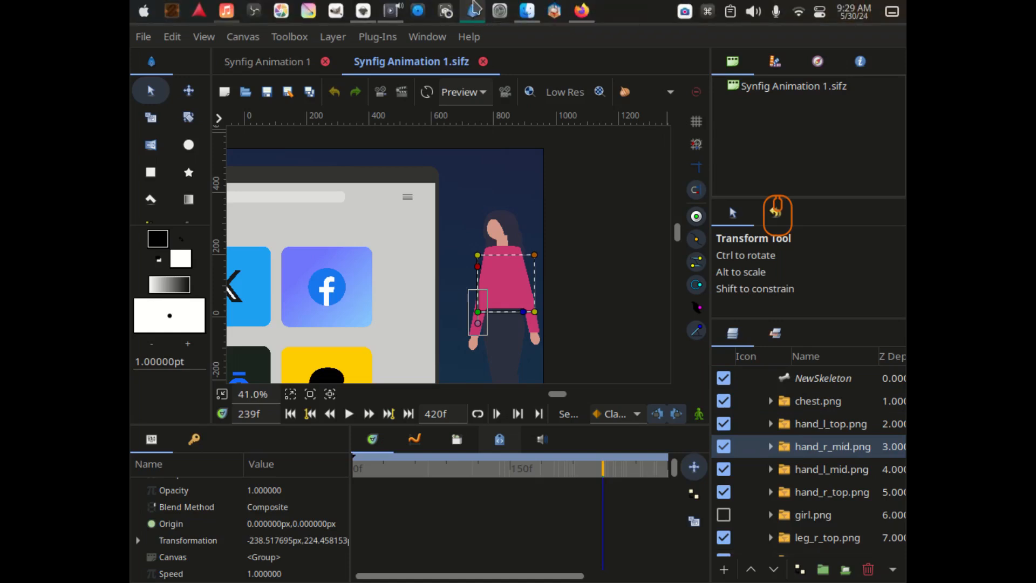
left_click(527, 11)
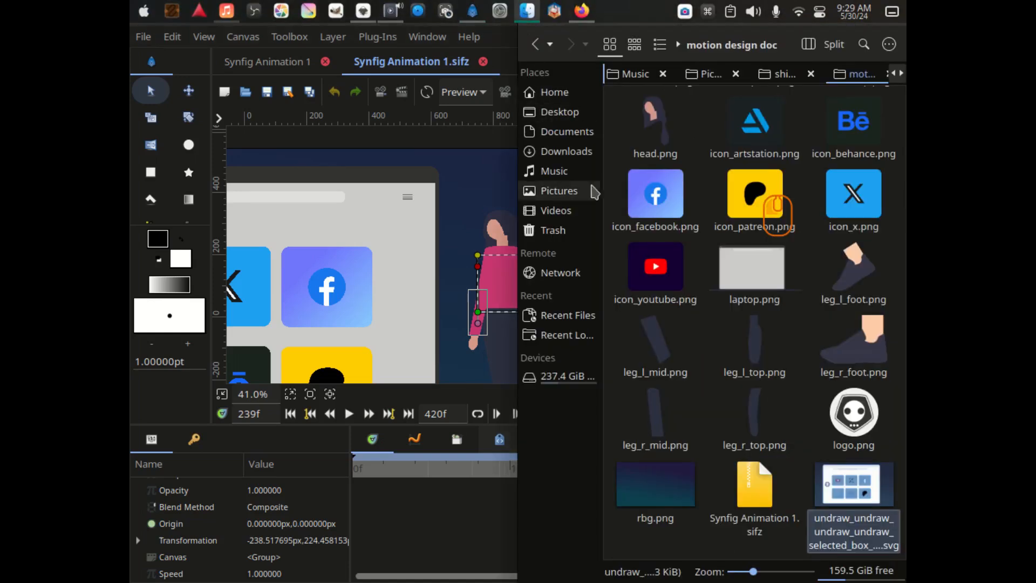
left_click(864, 273)
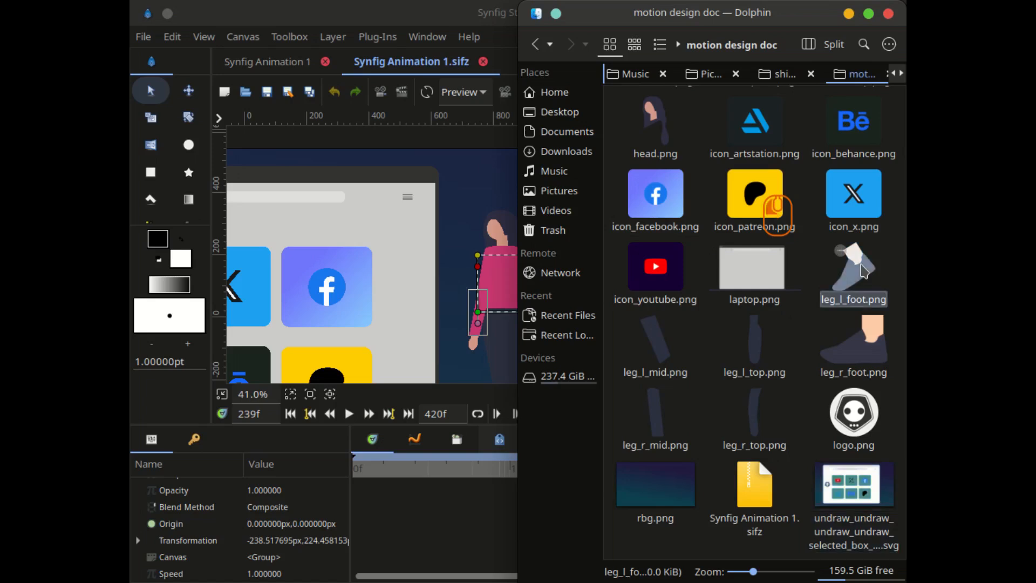
left_click(865, 351)
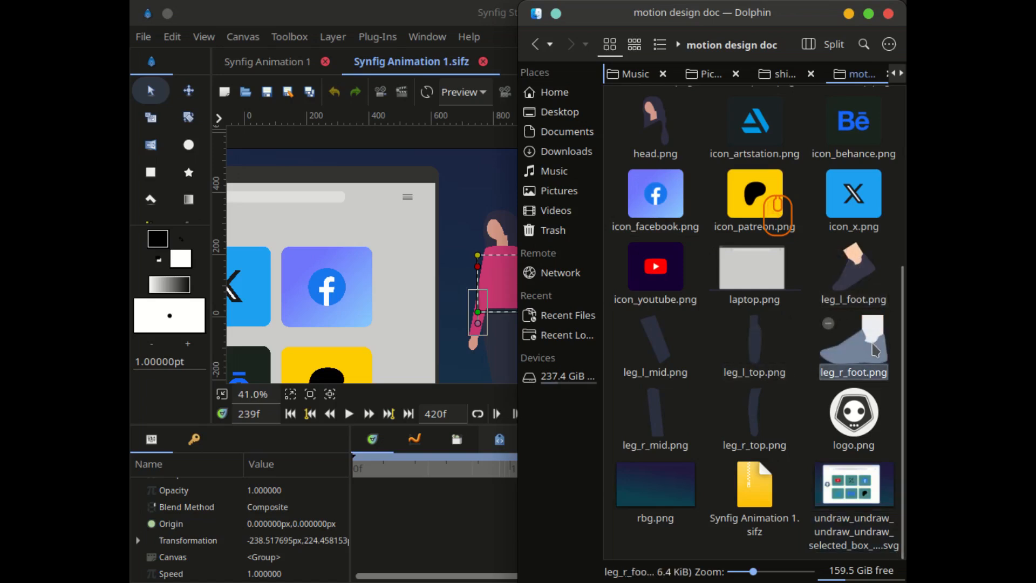
left_click(860, 278)
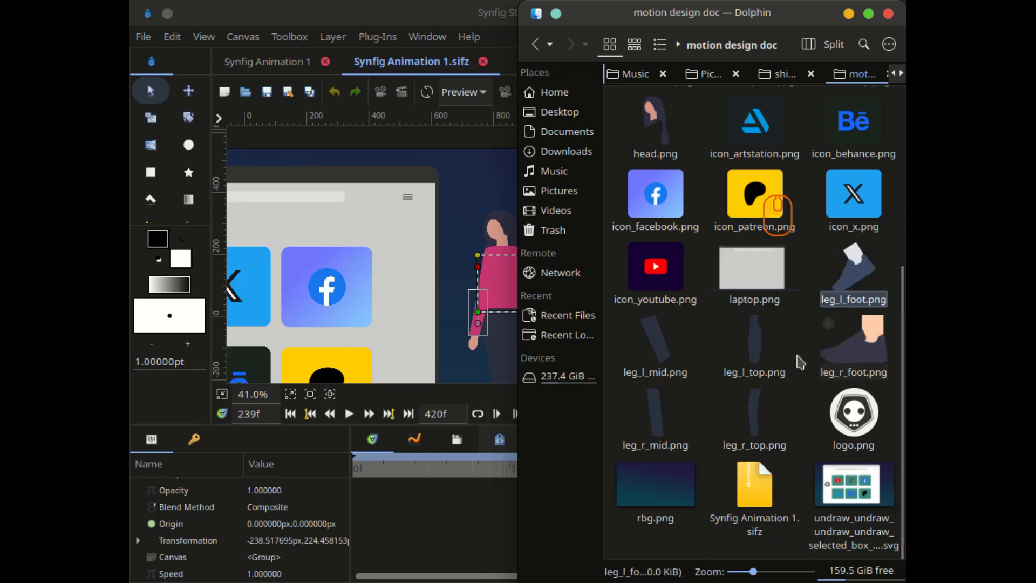
left_click(757, 348)
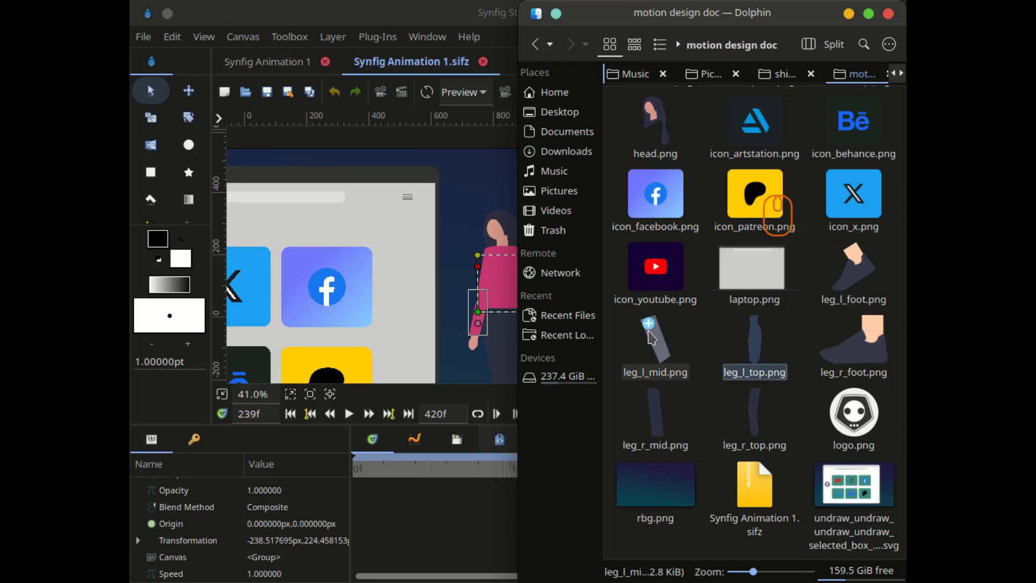
left_click(663, 341)
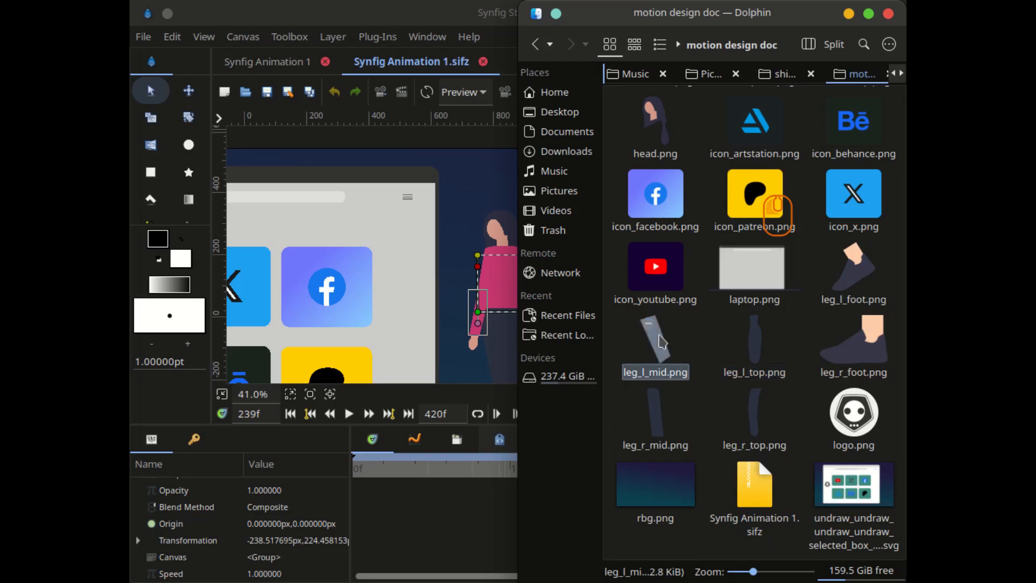
left_click(657, 413, "ctrl")
left_click(769, 414)
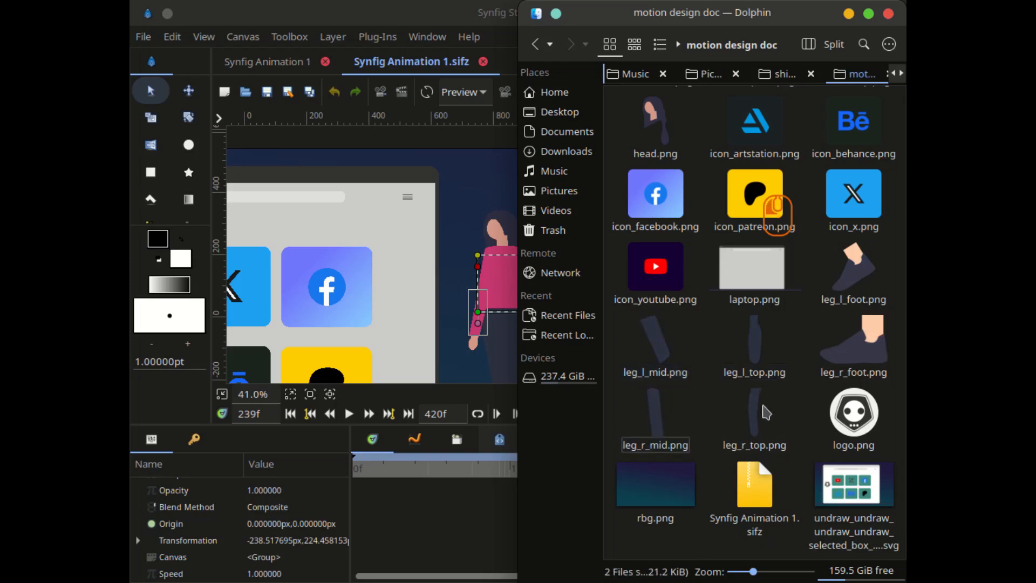
left_click(753, 409)
Point out girl.png, chest.png, eye bg block.png and eye.png among the exported parts and look over the remaining files.
scroll(750, 351, "up", 4)
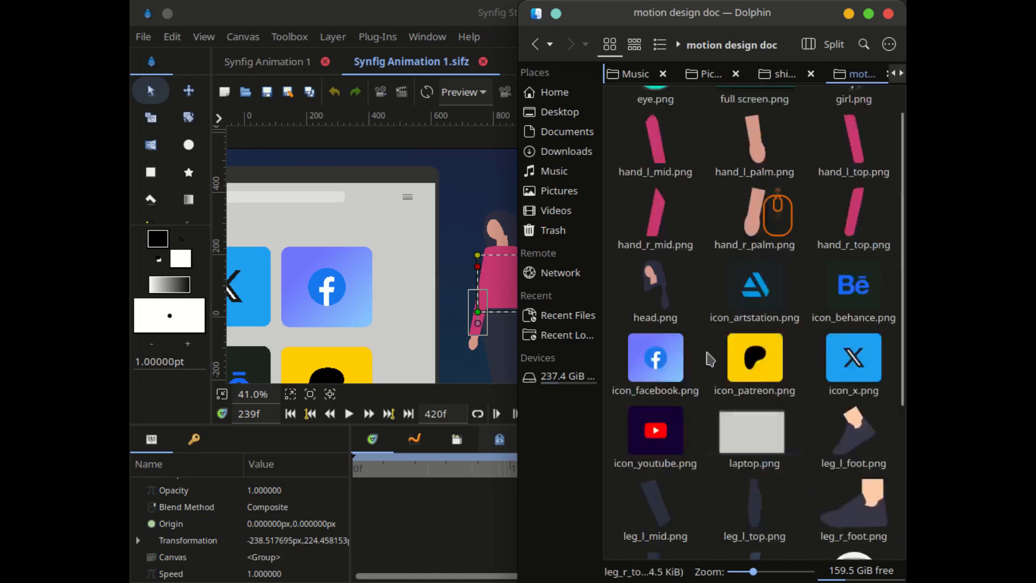
scroll(747, 339, "up", 1)
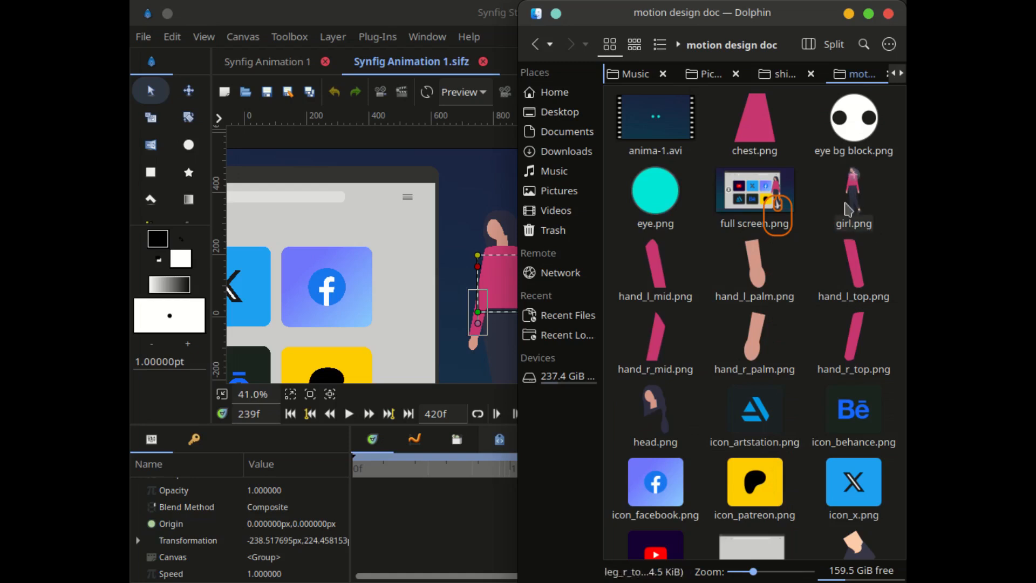
left_click(855, 207)
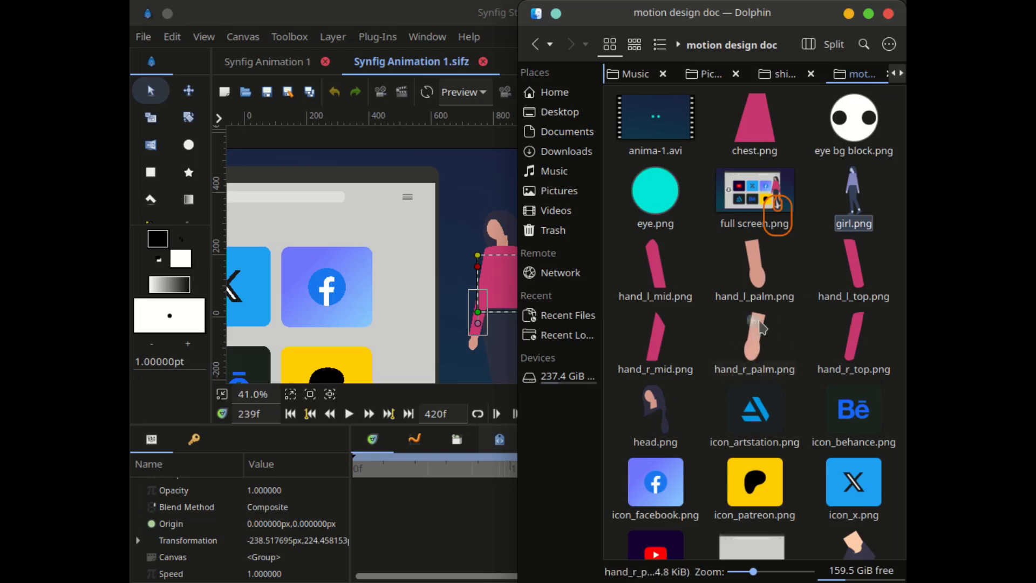
left_click(756, 146)
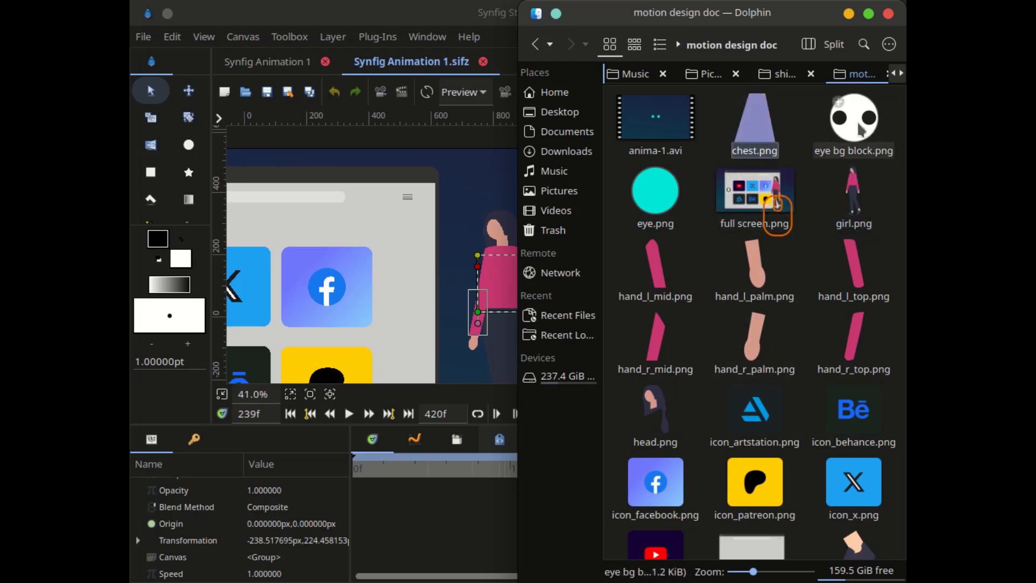
left_click(860, 128)
left_click(657, 202)
scroll(728, 231, "down", 3)
scroll(728, 230, "down", 2)
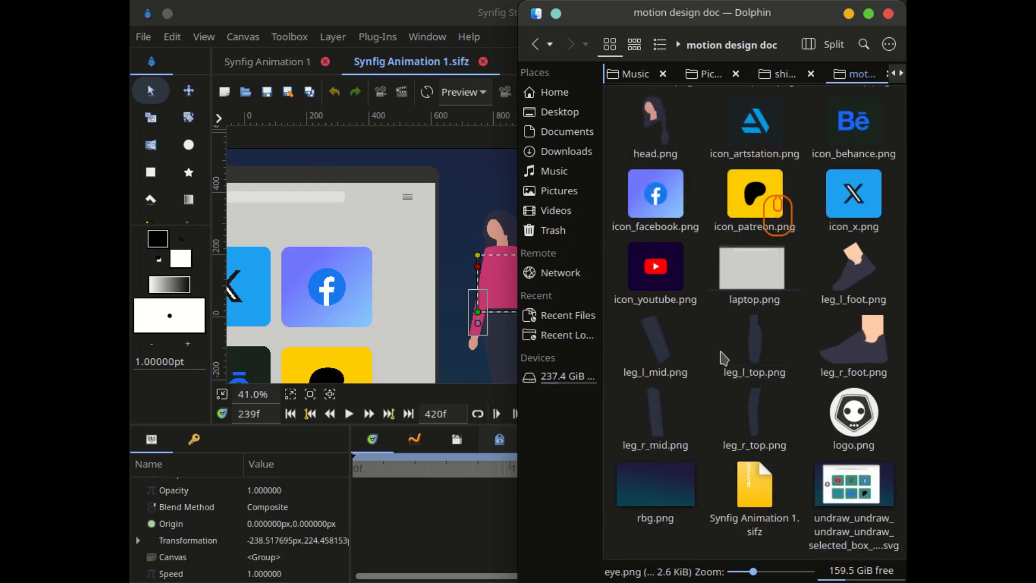
Minimize Dolphin to return to Synfig Studio, bring the whole figure into view and collapse the girl group.
left_click(847, 16)
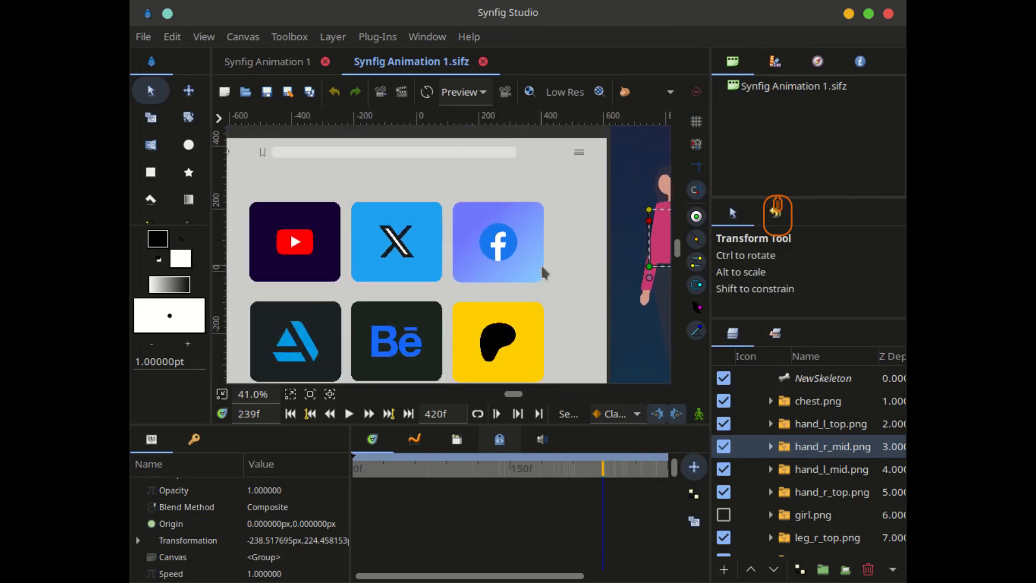
scroll(448, 286, "down", 1)
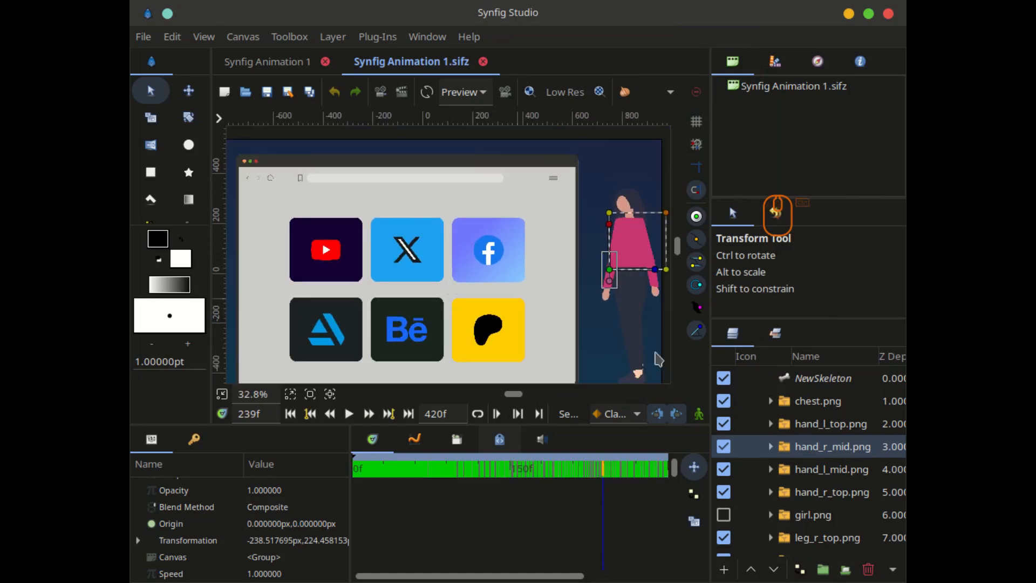
scroll(772, 420, "up", 1)
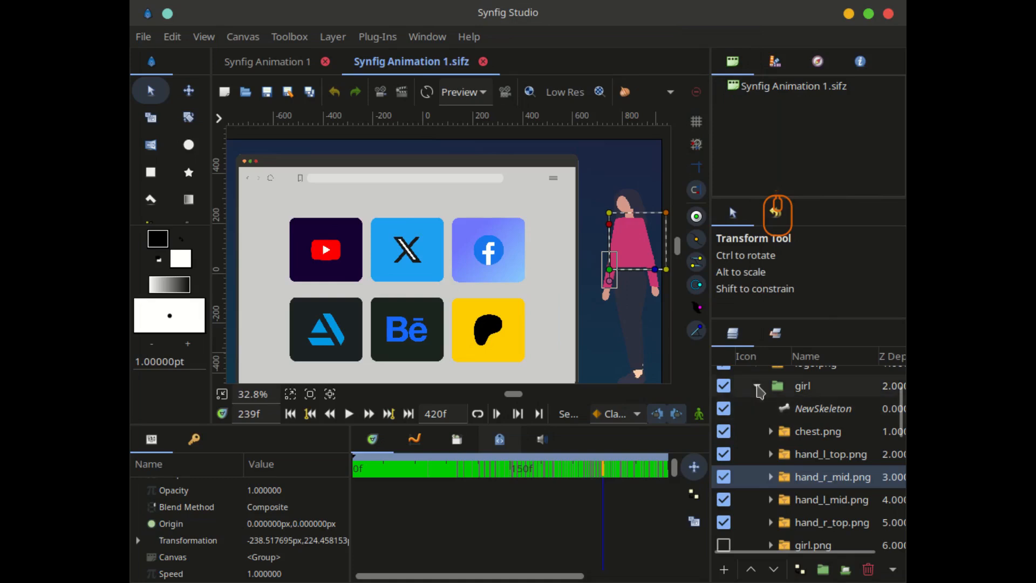
left_click(757, 388)
scroll(751, 483, "down", 1)
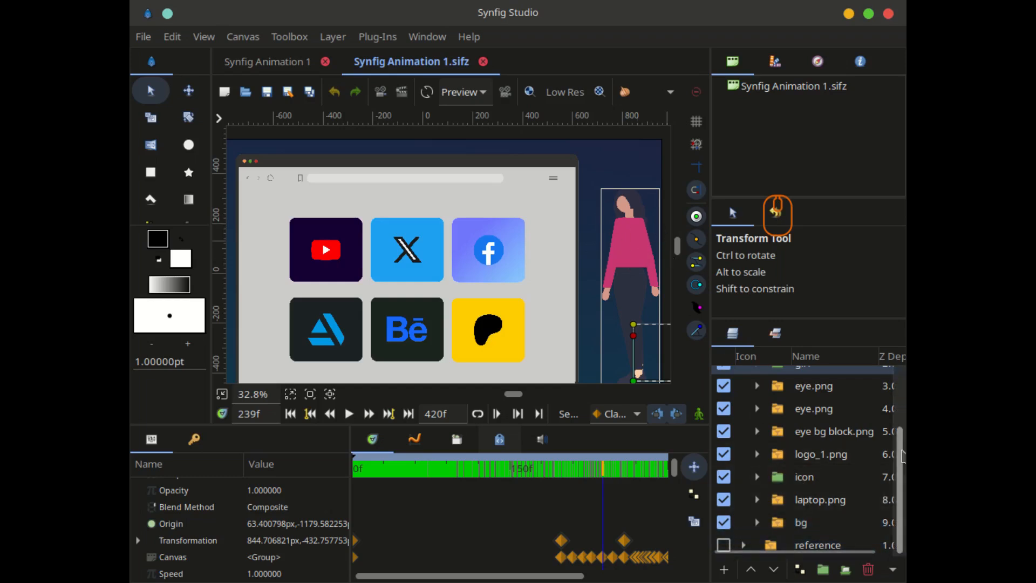
Check the icon group by toggling its visibility and that of icon_youtube.png, icon_x.png and icon_patreon.png inside it, and collapse the group.
left_click(807, 478)
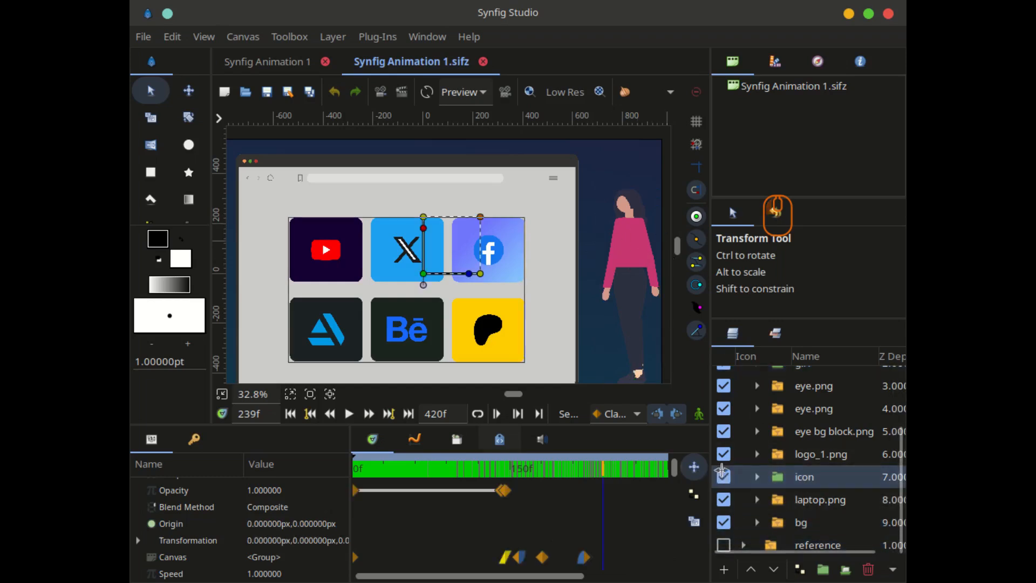
left_click(724, 477)
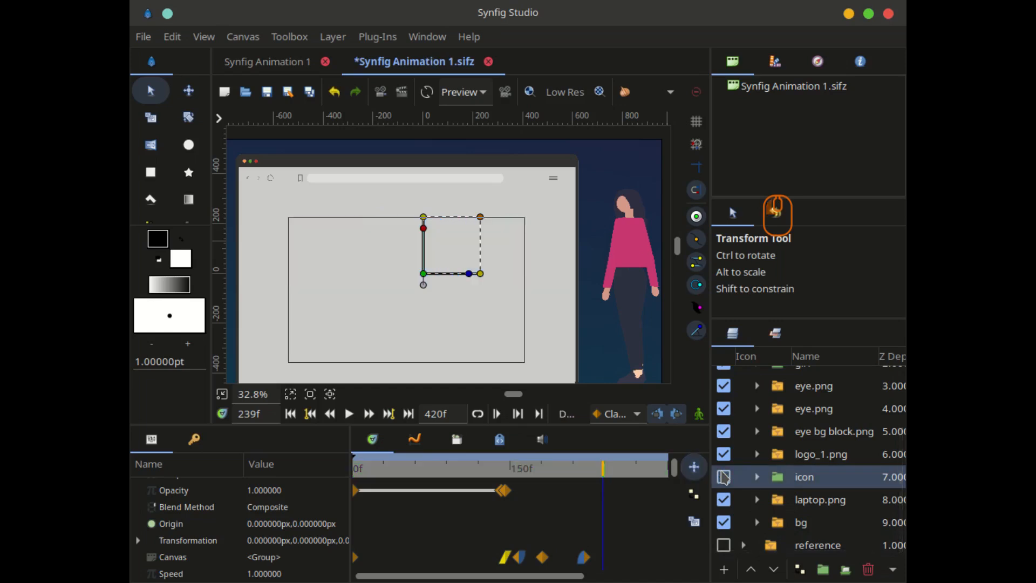
left_click(758, 477)
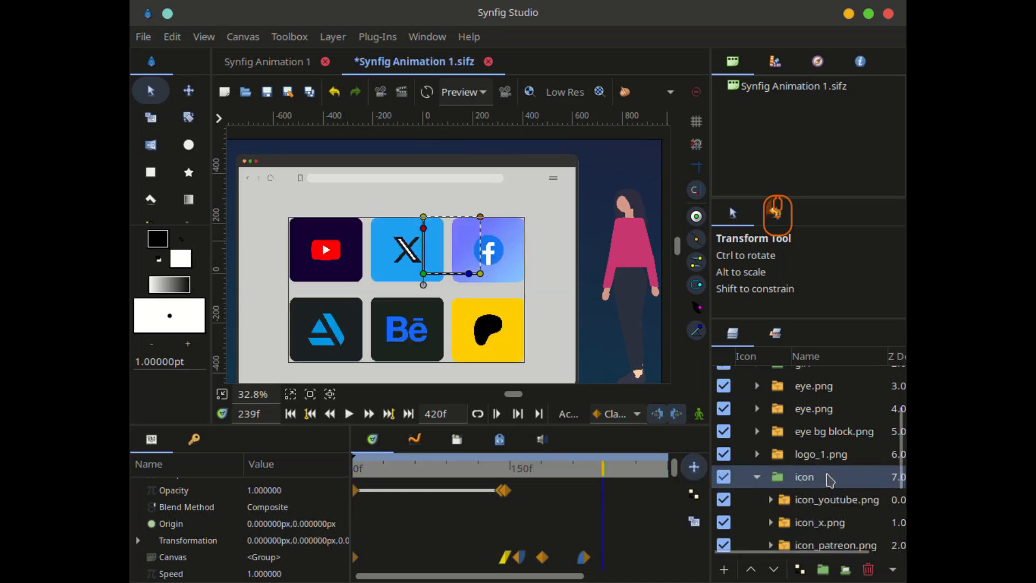
scroll(803, 459, "down", 2)
left_click(723, 440)
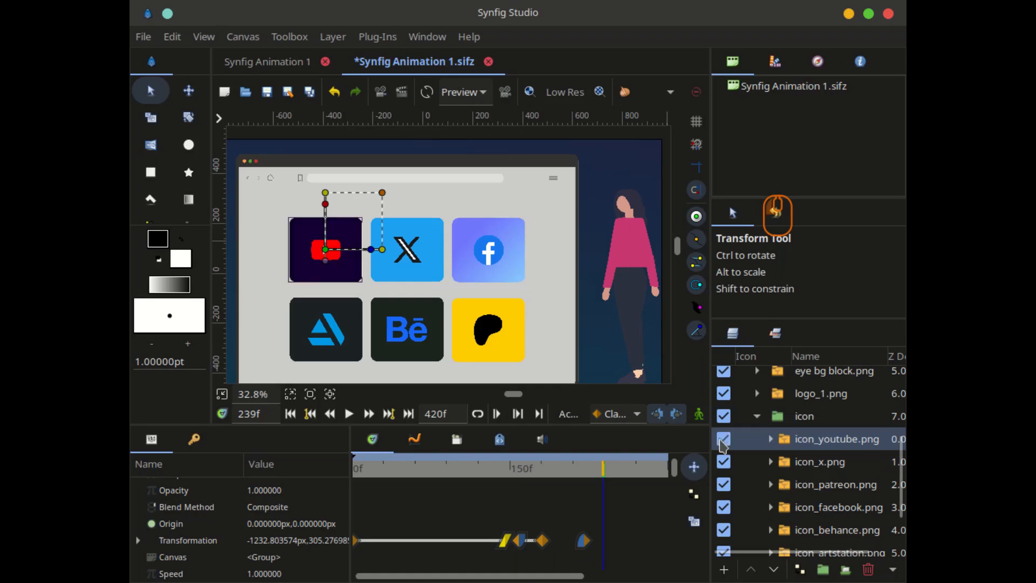
left_click(725, 462)
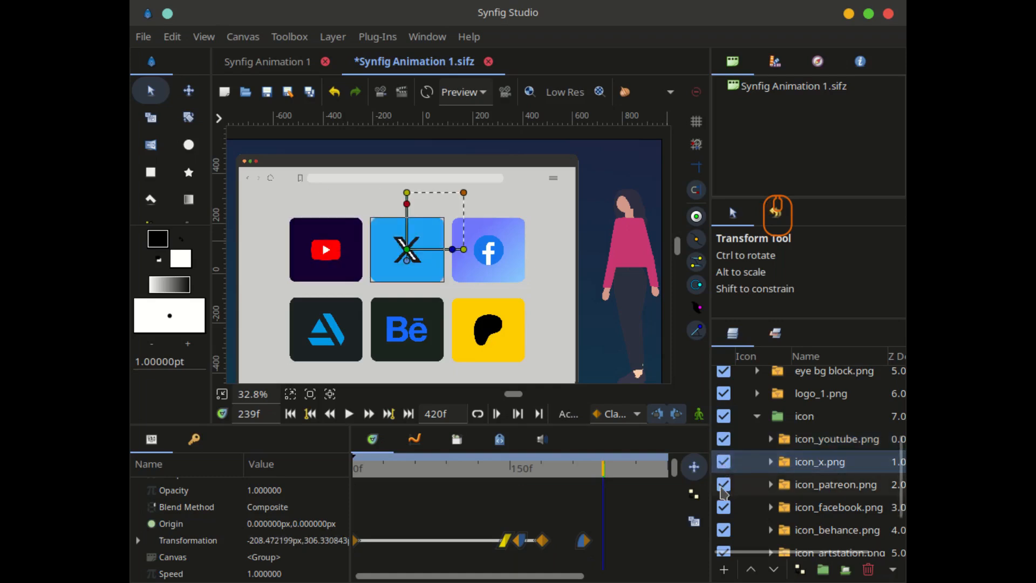
left_click(724, 485)
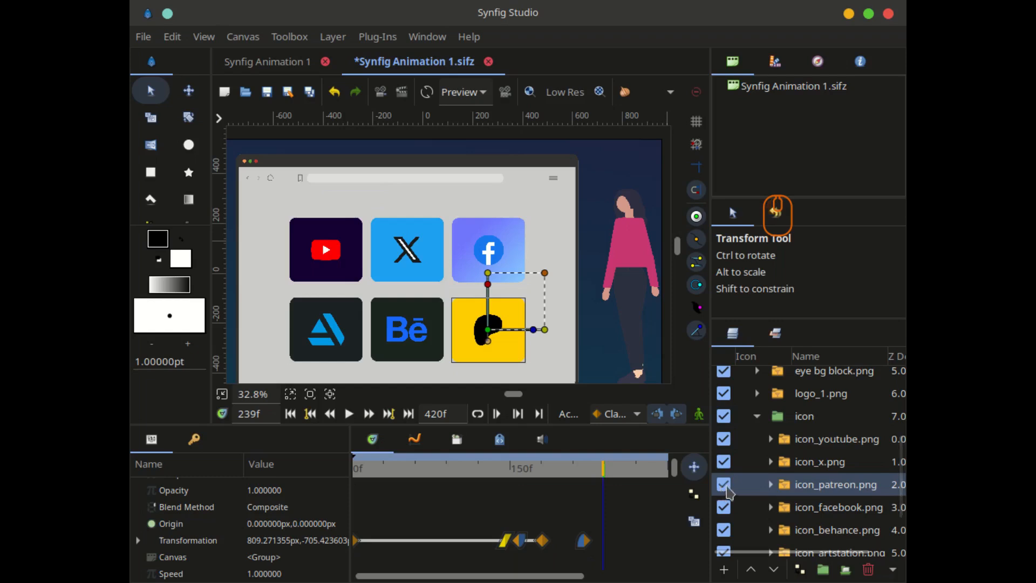
left_click(758, 416)
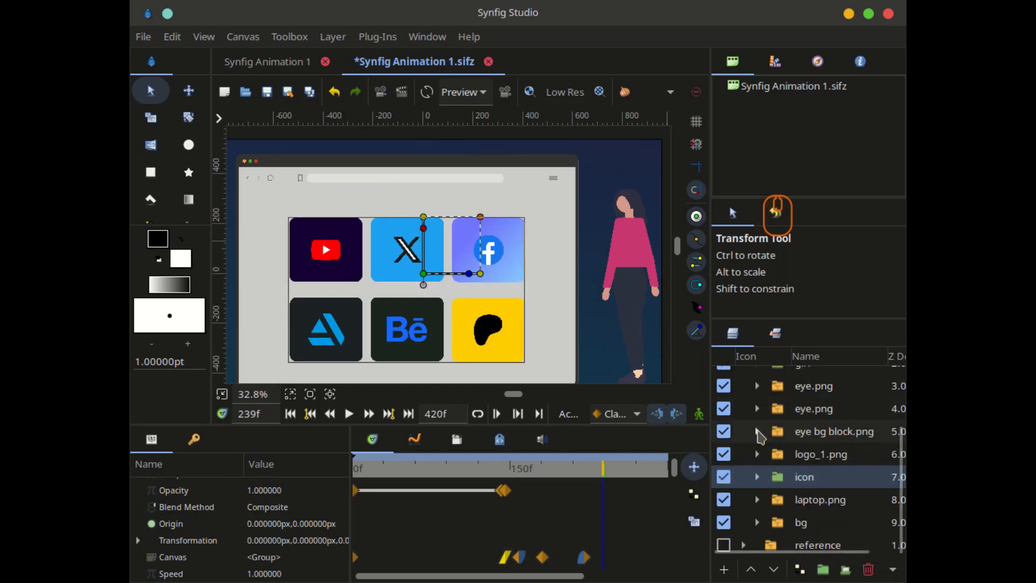
Switch to Firefox and bring the header of the OpenToonz homepage into view.
mouse_move(504, 0)
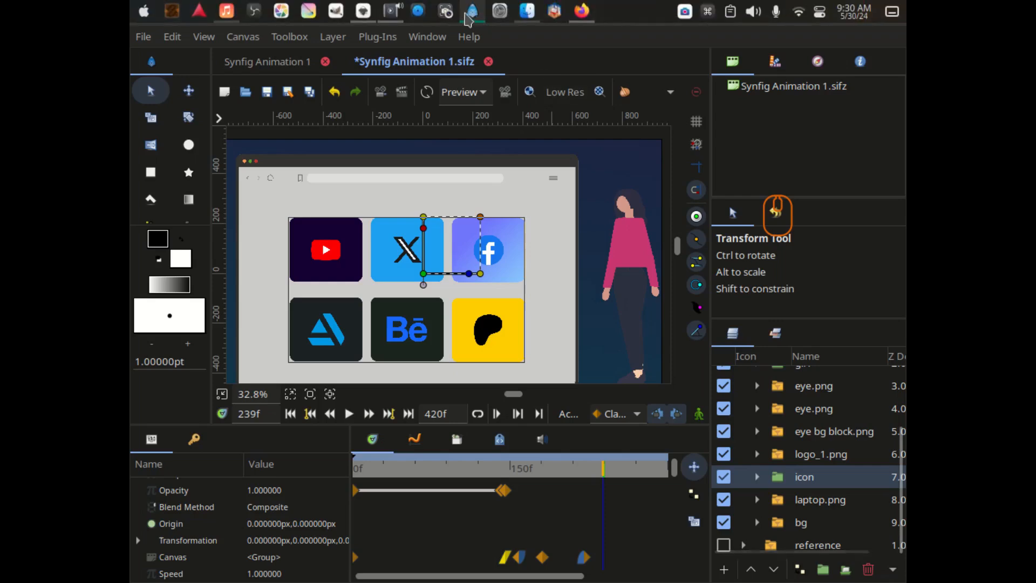
left_click(580, 13)
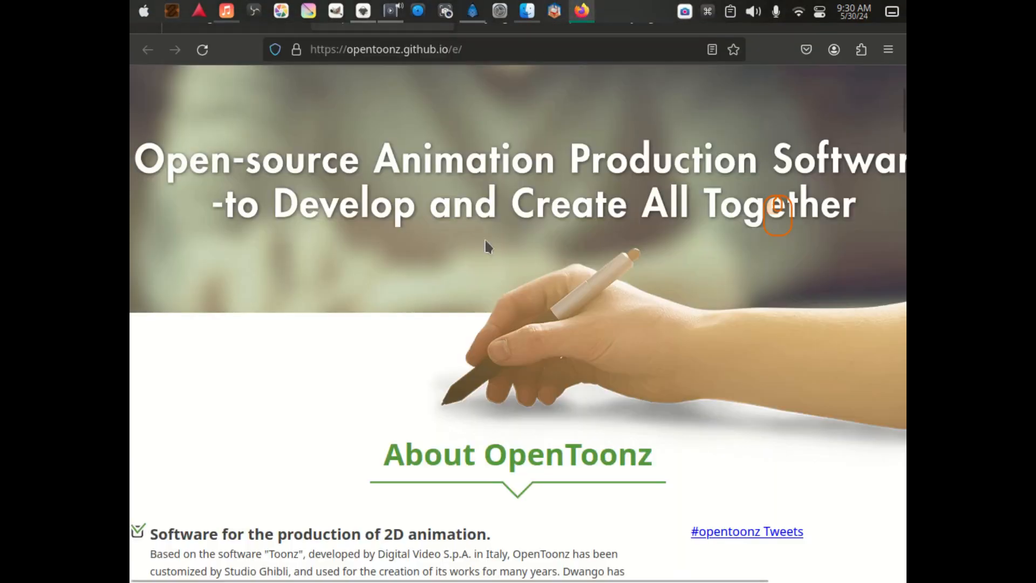
scroll(485, 238, "up", 5)
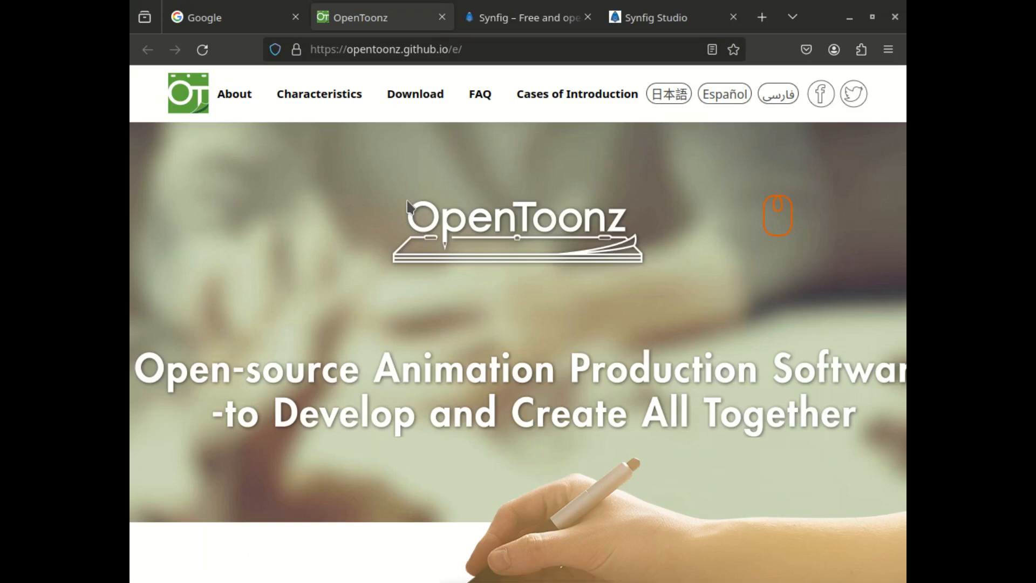
Look over the Synfig Studio homepage, revisit the OpenToonz page for comparison, and return to the Synfig site.
left_click(493, 18)
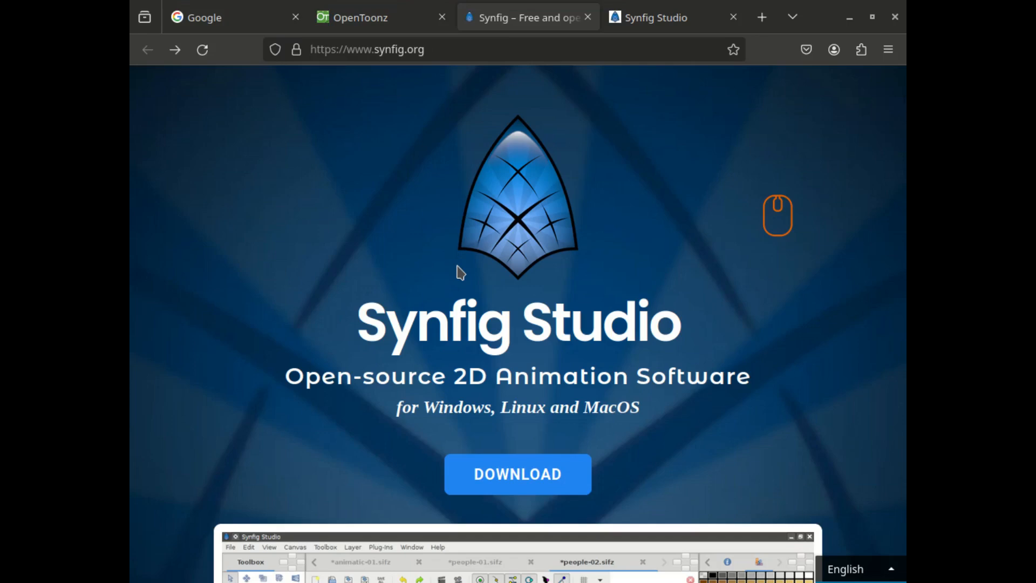
scroll(460, 271, "down", 3)
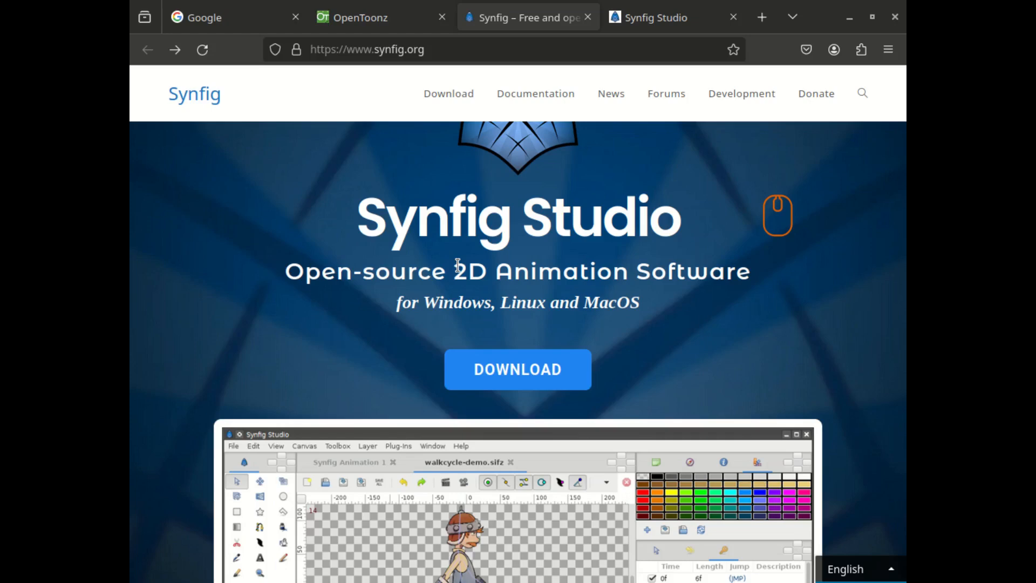
scroll(457, 265, "up", 3)
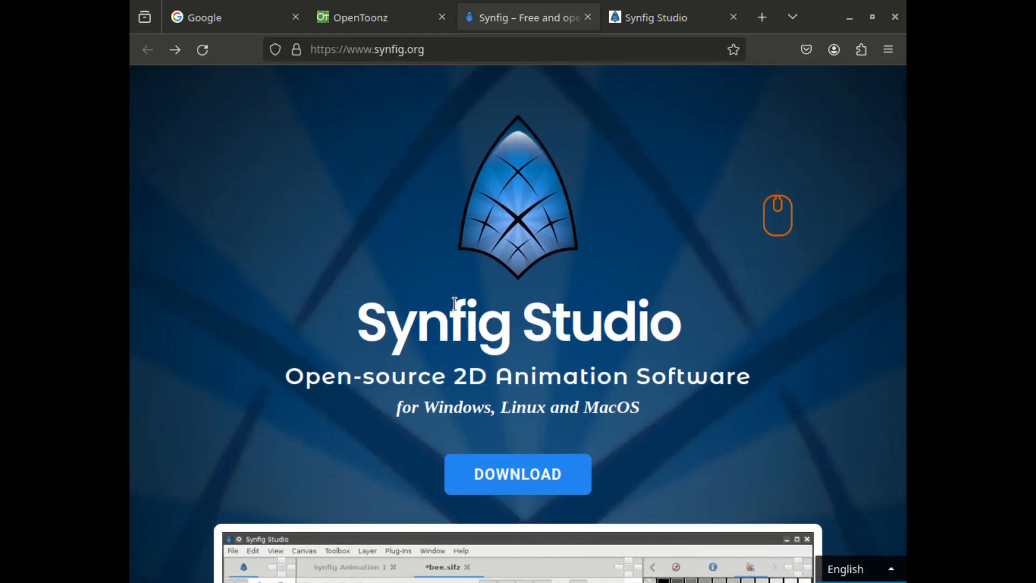
left_click(355, 21)
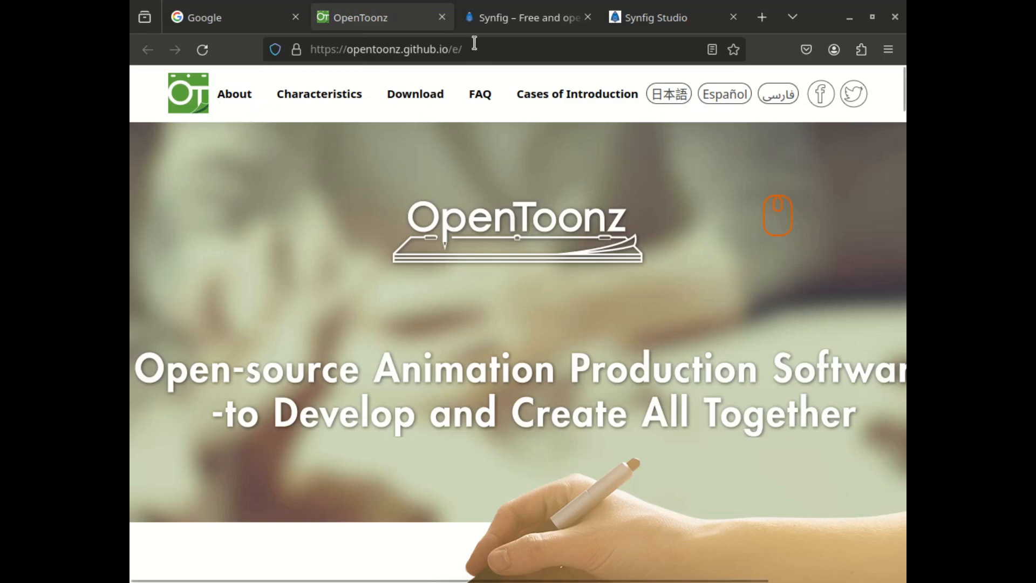
left_click(496, 24)
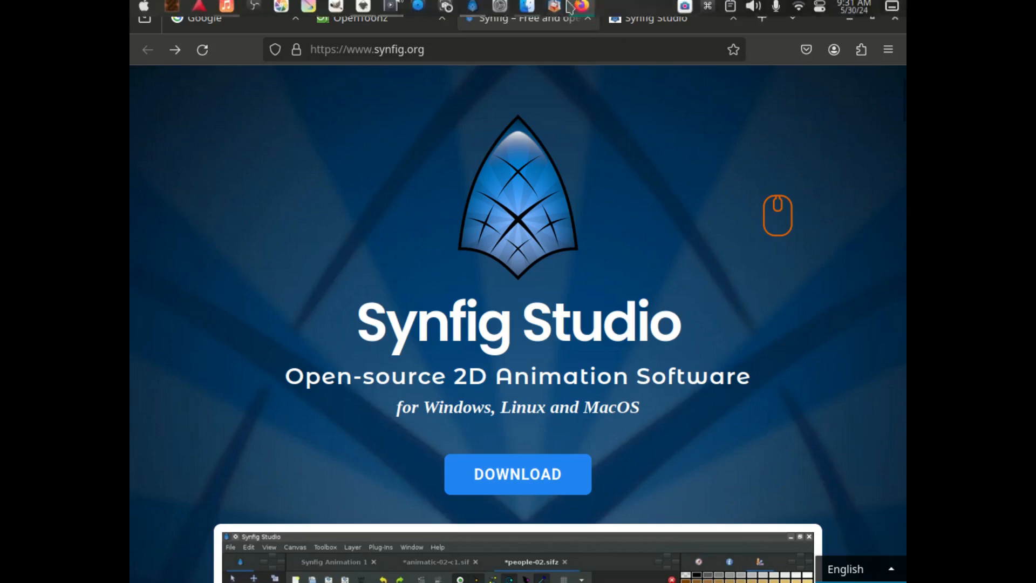
Switch to Kdenlive, play the animation project through to its end, and return the timeline playhead to the start.
left_click(389, 16)
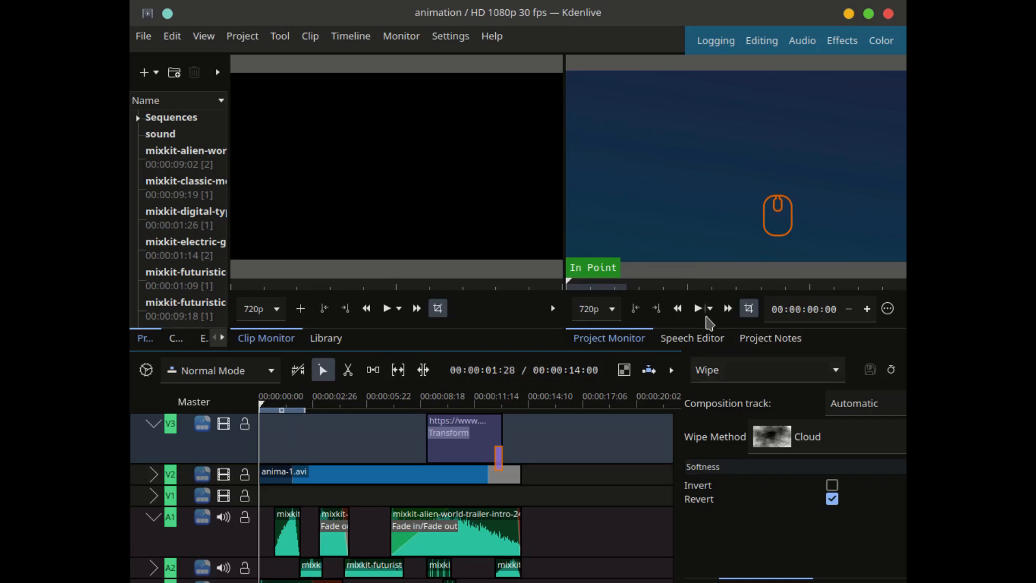
left_click(699, 312)
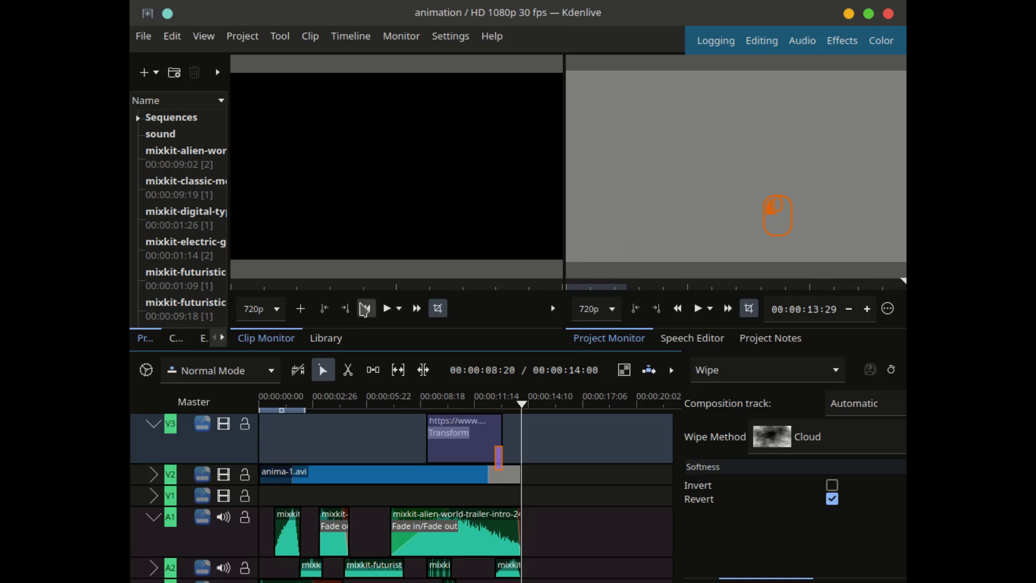
left_click(365, 308)
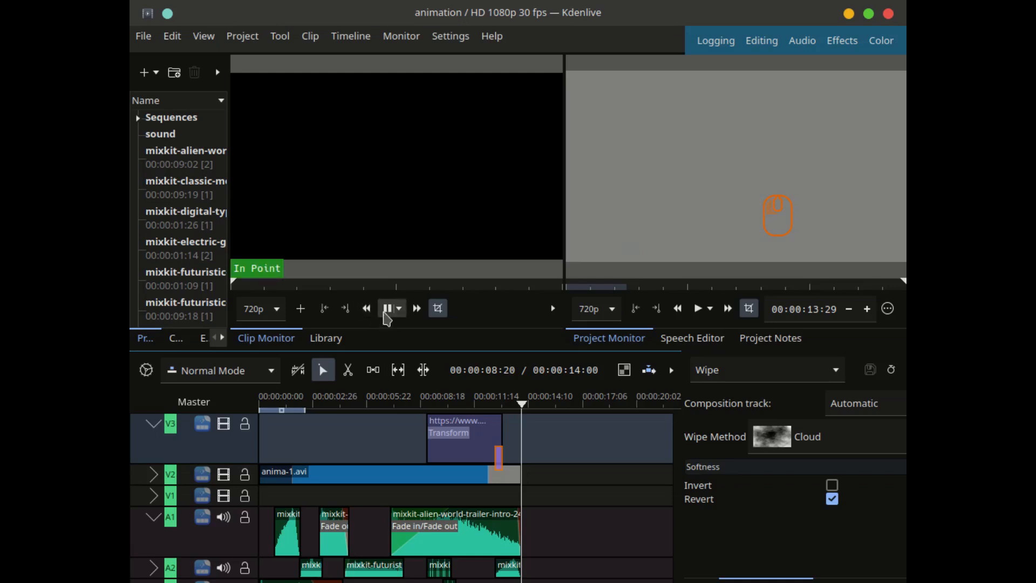
left_click_drag(522, 407, 233, 406)
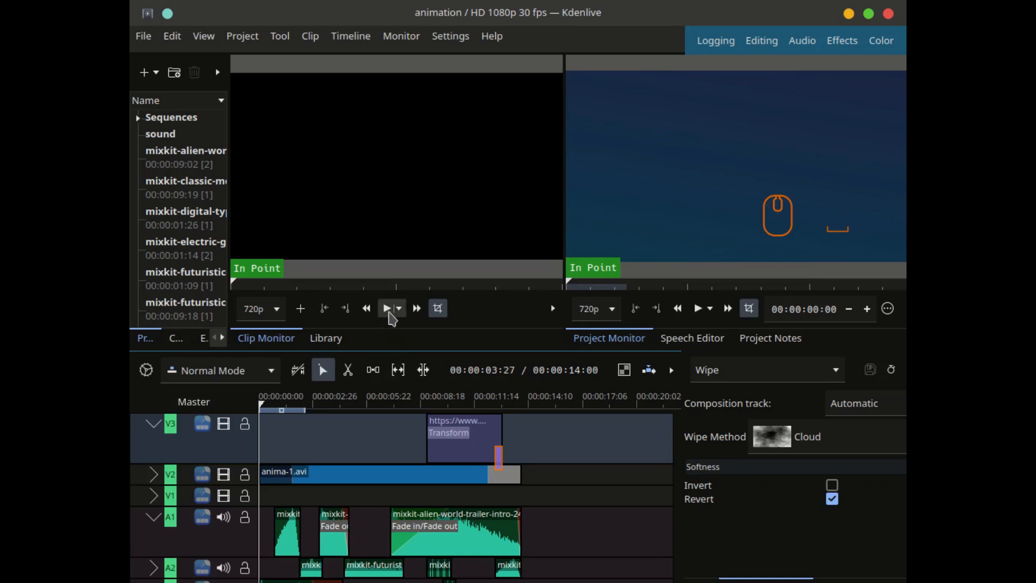
Replay the project timeline from 00:00:00:08 and pause it at 00:00:12:02.
left_click(388, 311)
left_click(387, 313)
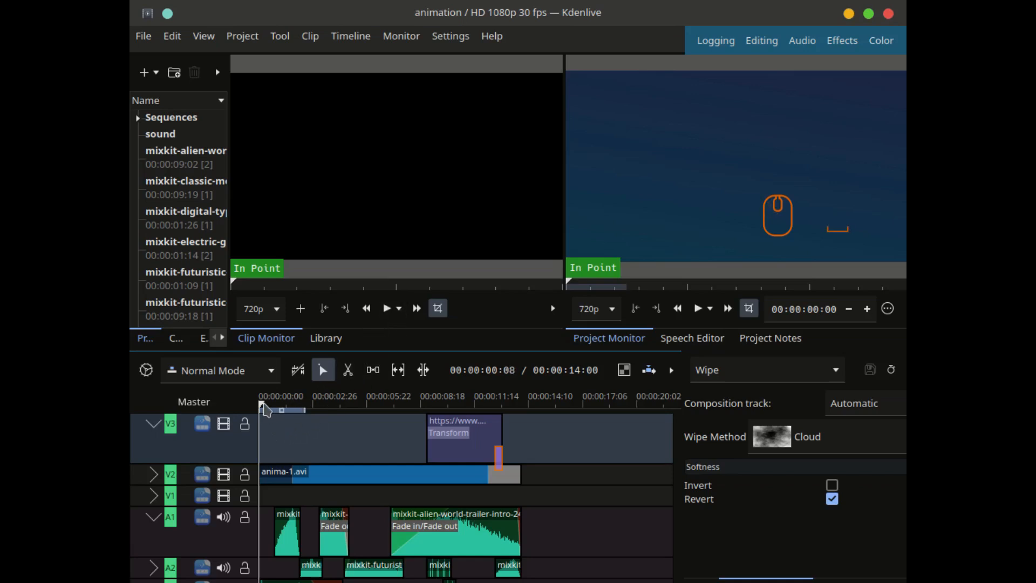
left_click(263, 406)
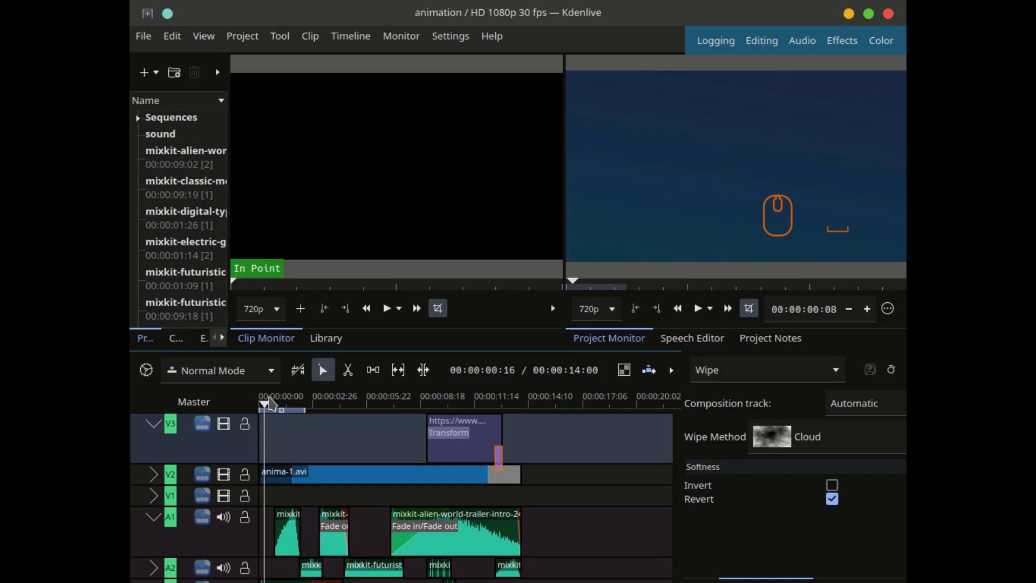
key("space")
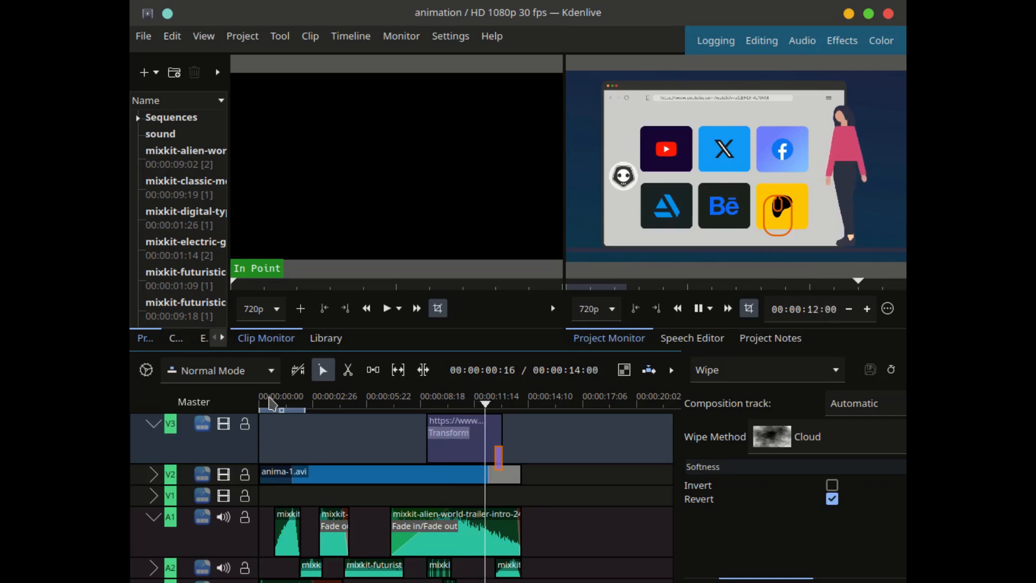
key("space")
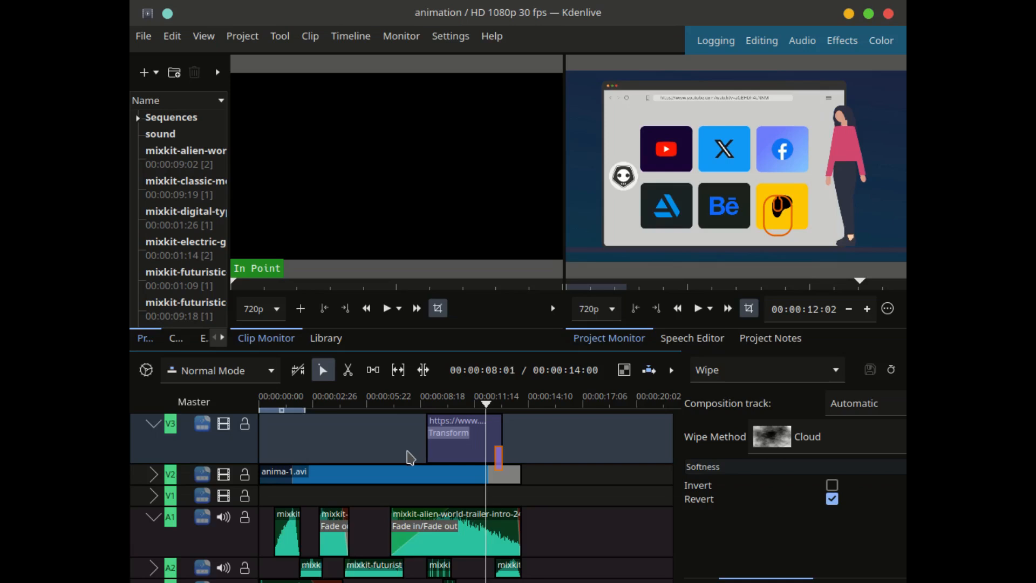
mouse_move(279, 1)
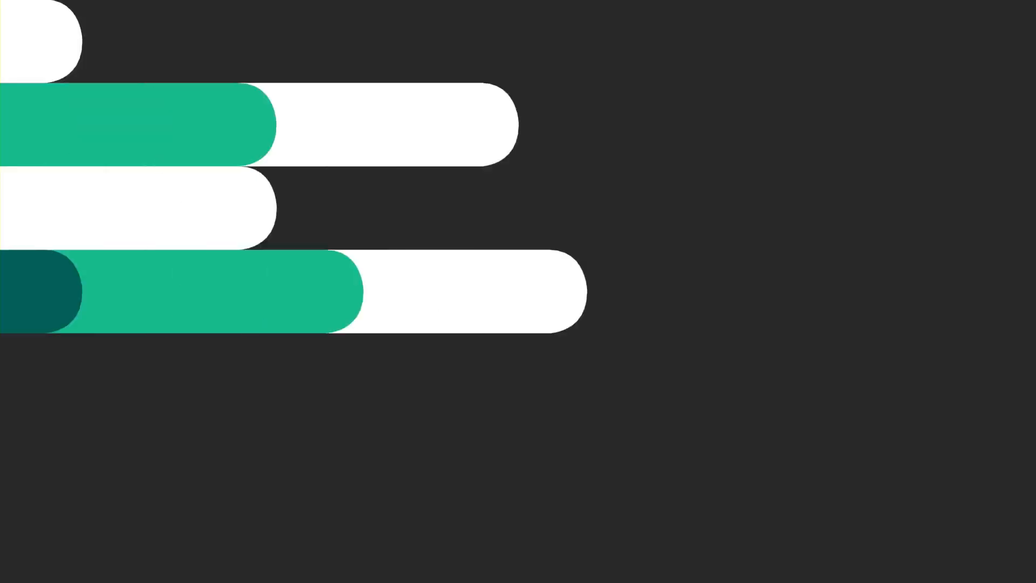